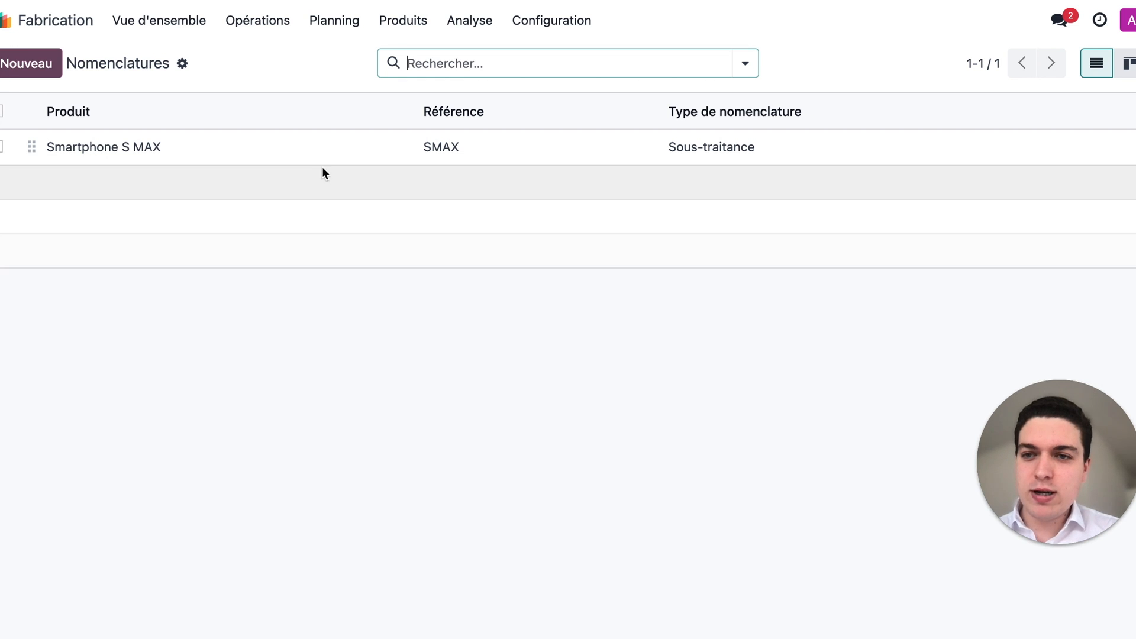
From the Smartphone S MAX bill of materials, review the product's supplier purchase terms and inventory routes, and return to the bill of materials.
{"action": "left_click", "coordinate": [322, 160]}
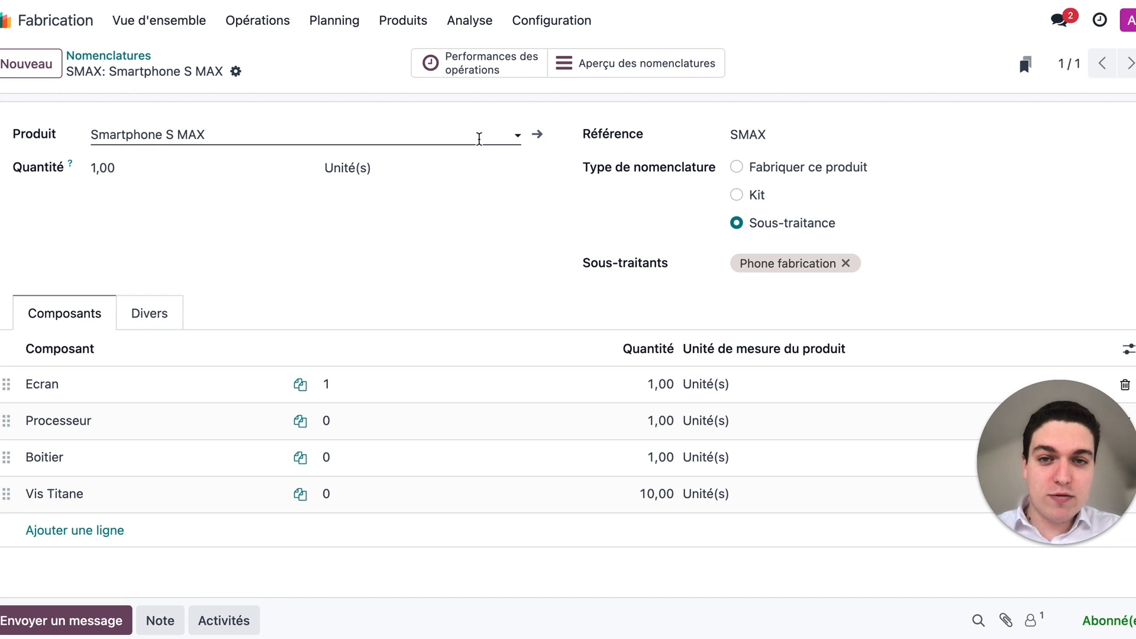
{"action": "left_click", "coordinate": [536, 136]}
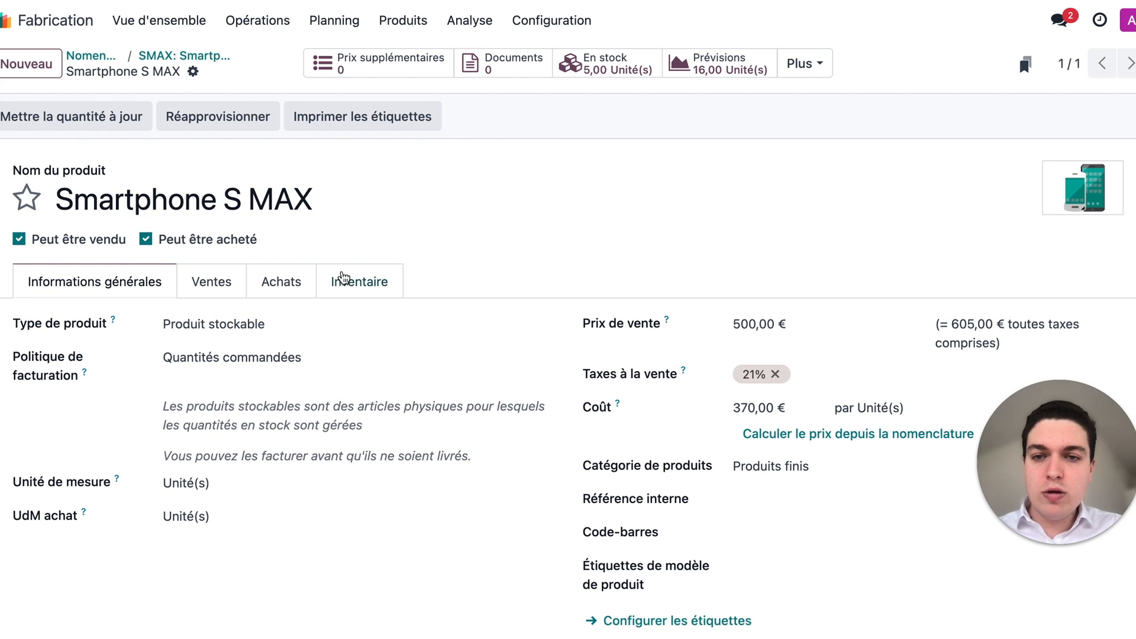
{"action": "left_click", "coordinate": [289, 285]}
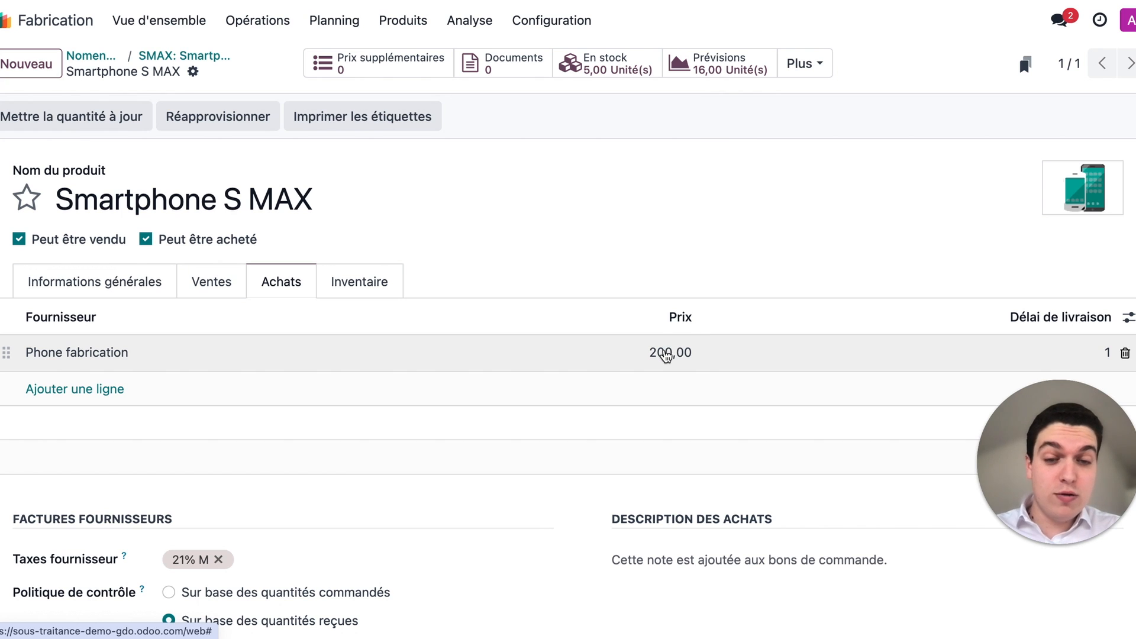
{"action": "left_click", "coordinate": [390, 290]}
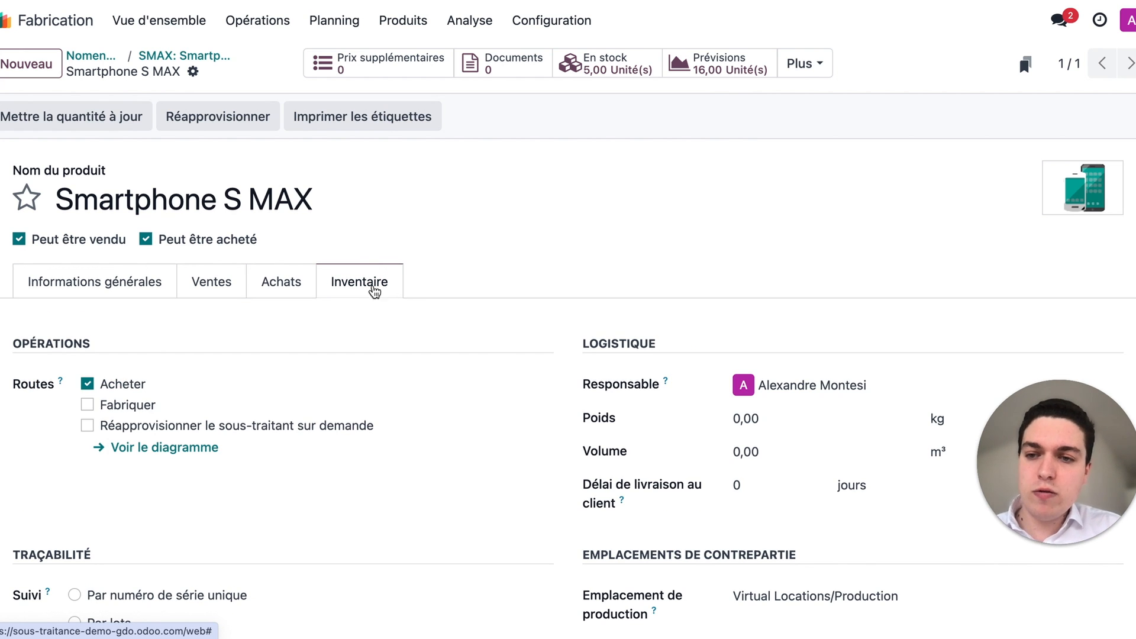
{"action": "mouse_move", "coordinate": [57, 388]}
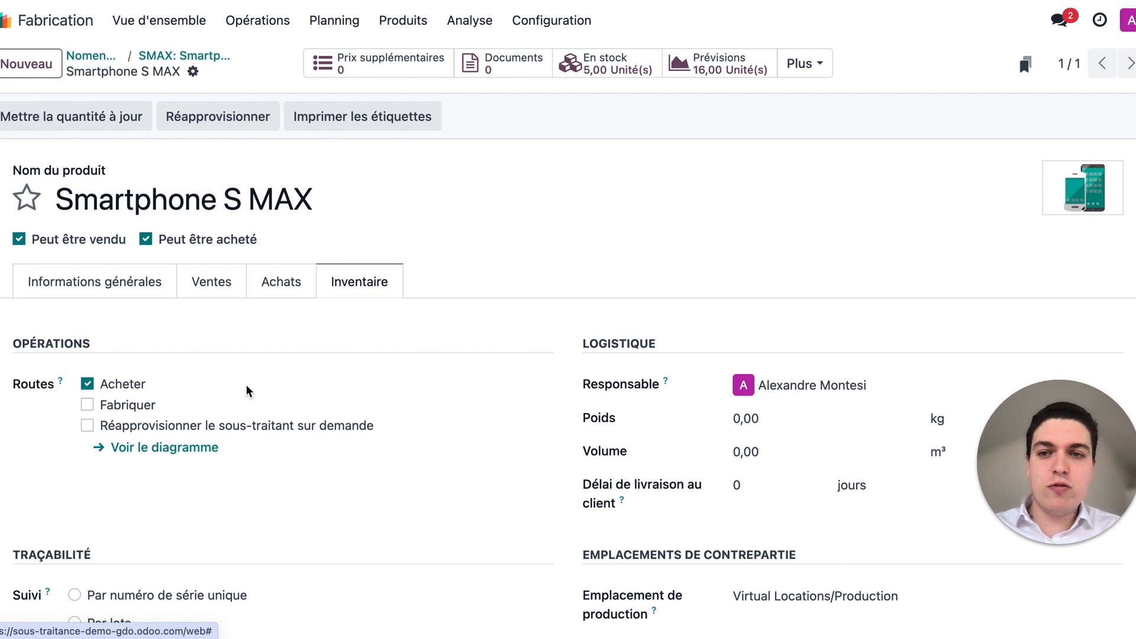
{"action": "left_click", "coordinate": [212, 59]}
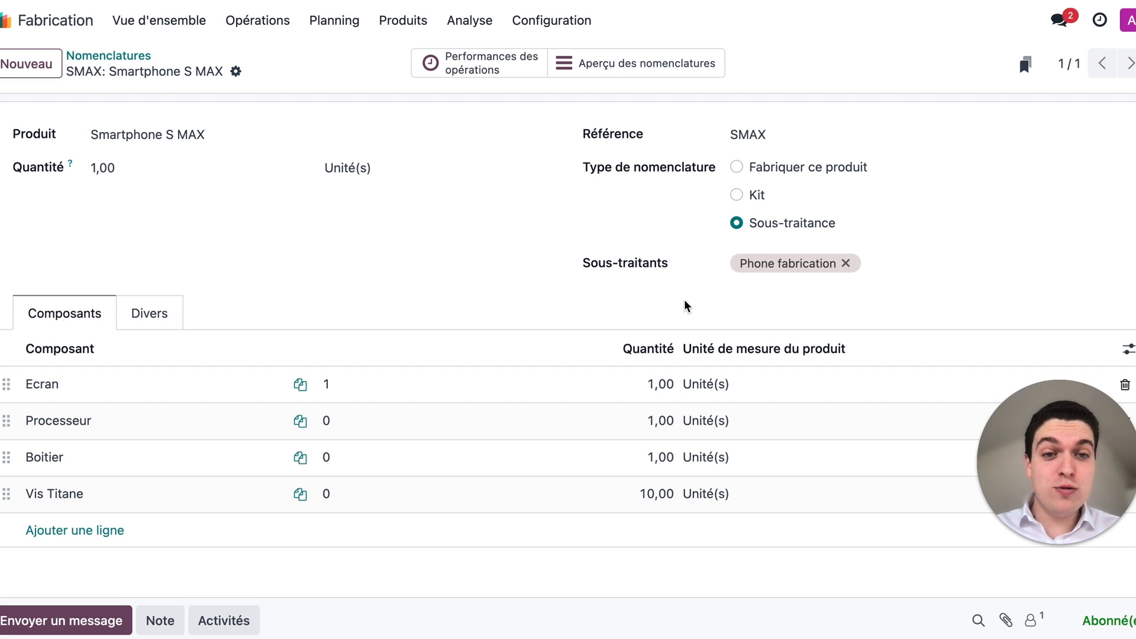
Check the selectable subcontractors on the bill of materials and the Ecran component's inventory routes.
{"action": "left_click", "coordinate": [899, 267]}
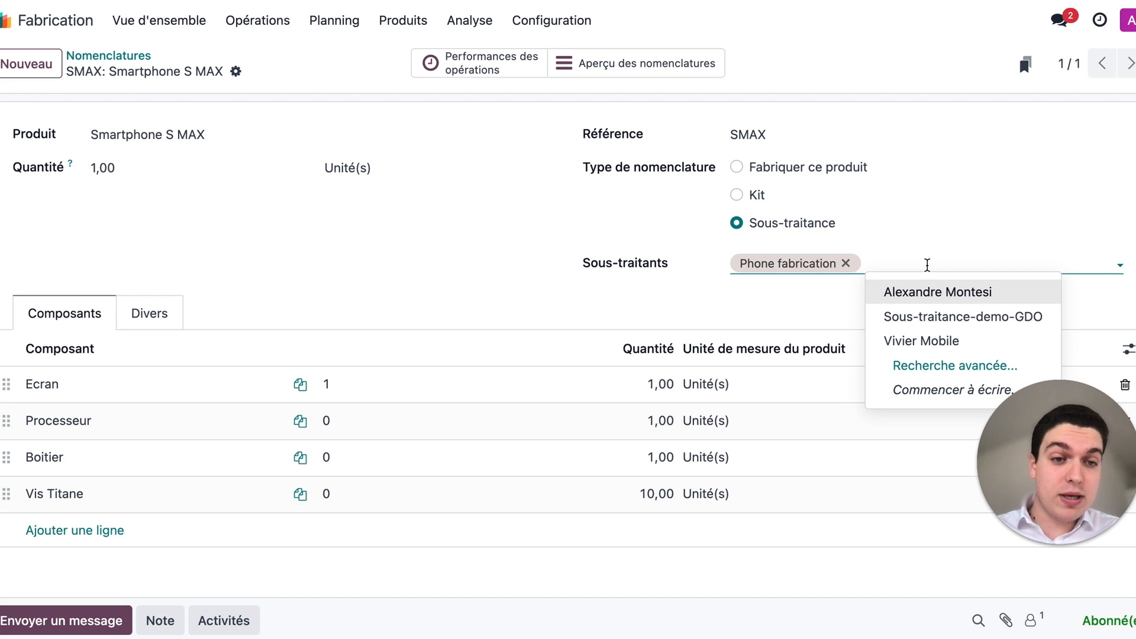
{"action": "left_click", "coordinate": [757, 302]}
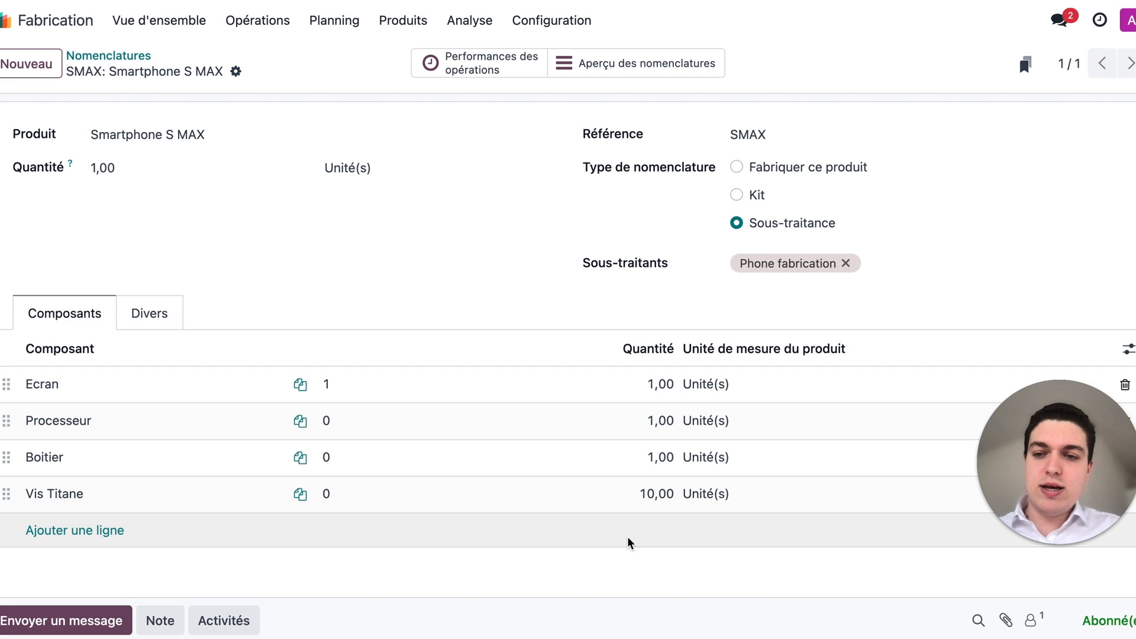
{"action": "left_click", "coordinate": [213, 394]}
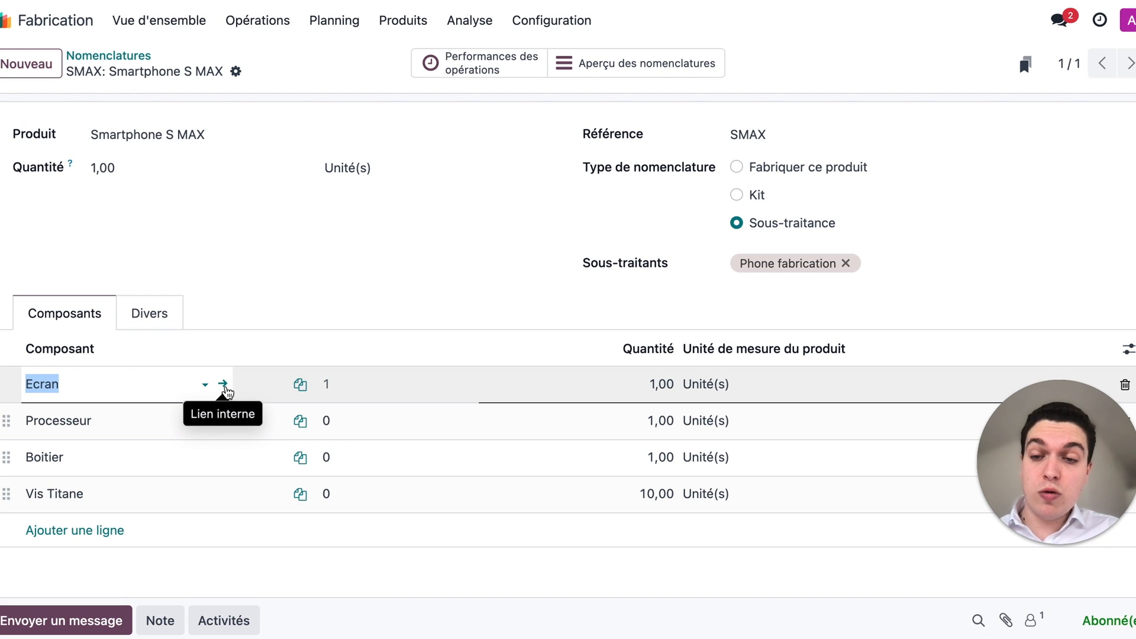
{"action": "left_click", "coordinate": [224, 385]}
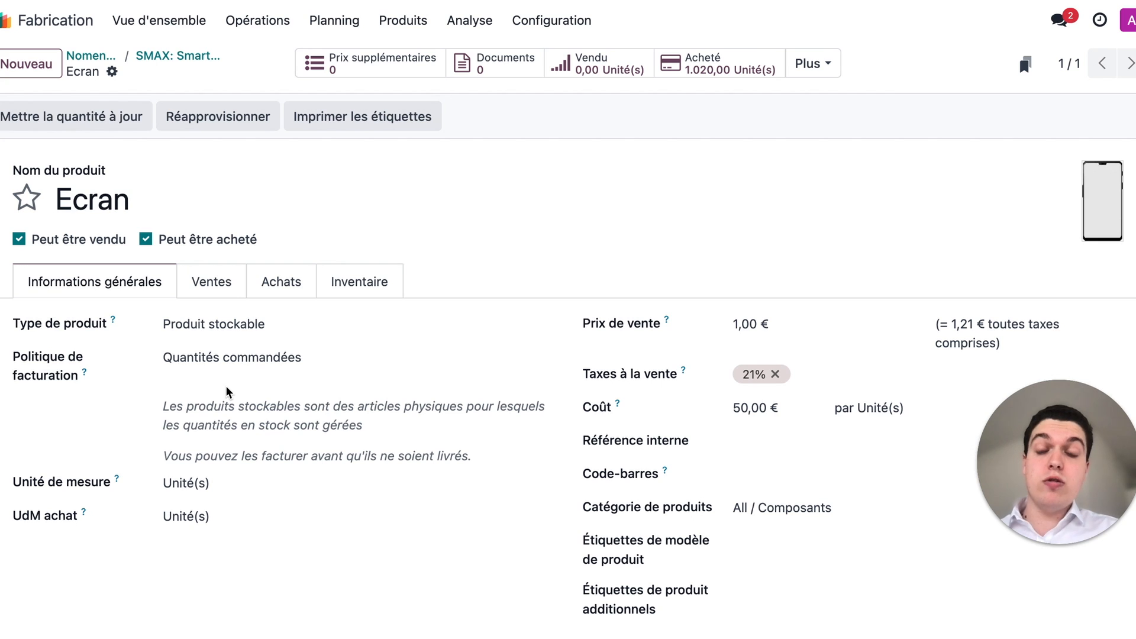
{"action": "left_click", "coordinate": [344, 287]}
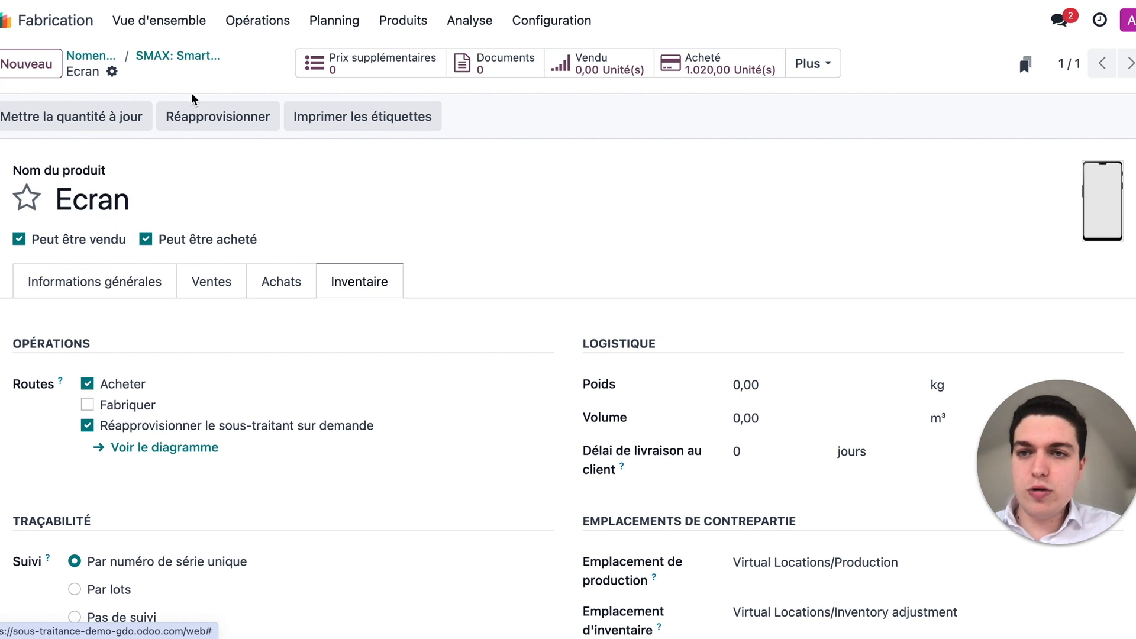
{"action": "left_click", "coordinate": [182, 58]}
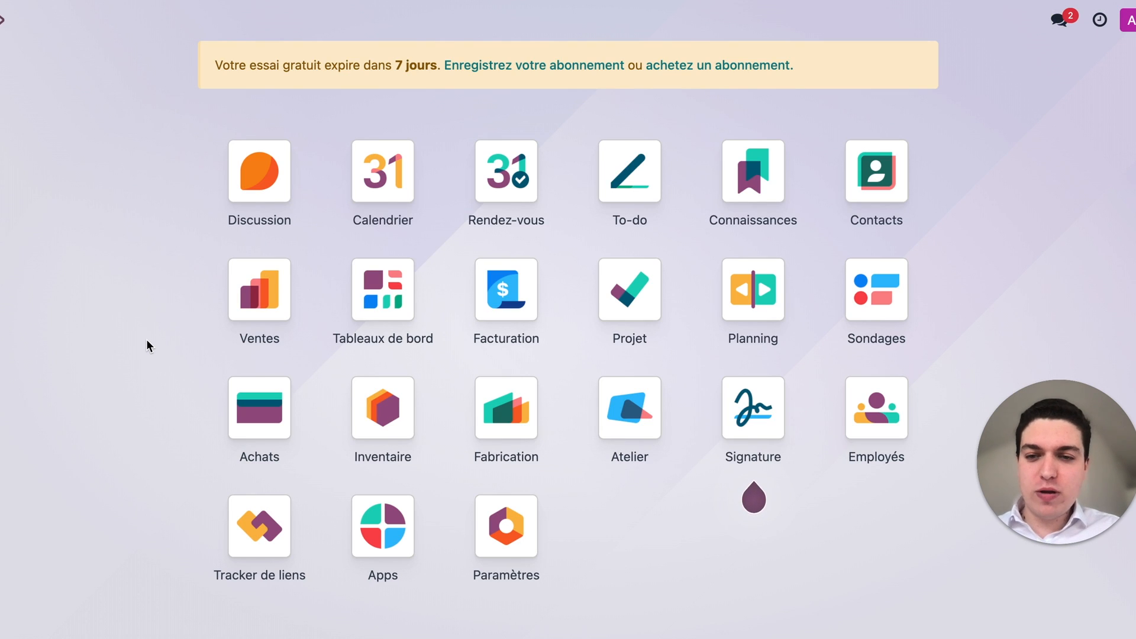
Switch to the Achats app, open the Phone fabrication price request due today, and select Phone fabrication as its supplier.
{"action": "left_click", "coordinate": [241, 423]}
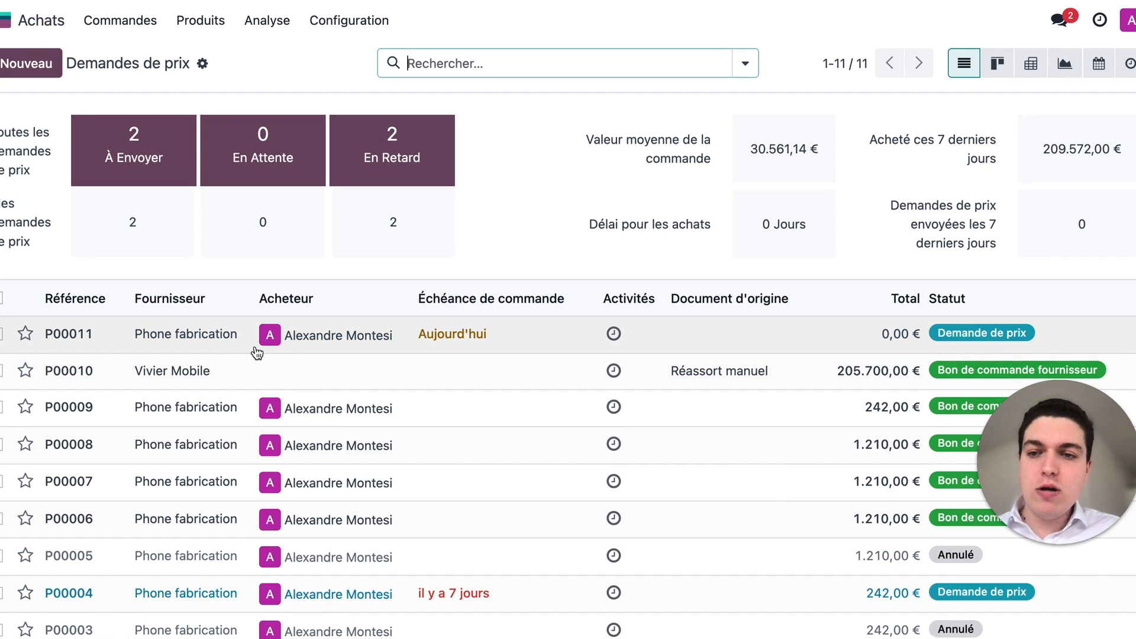
{"action": "left_click", "coordinate": [229, 350]}
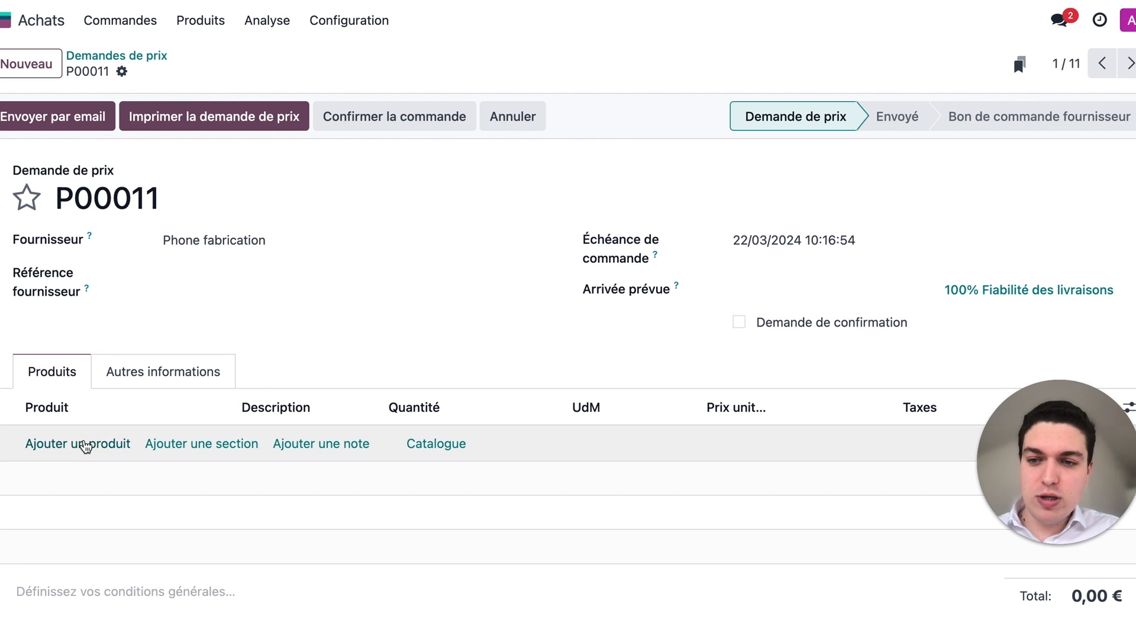
{"action": "left_click", "coordinate": [290, 235]}
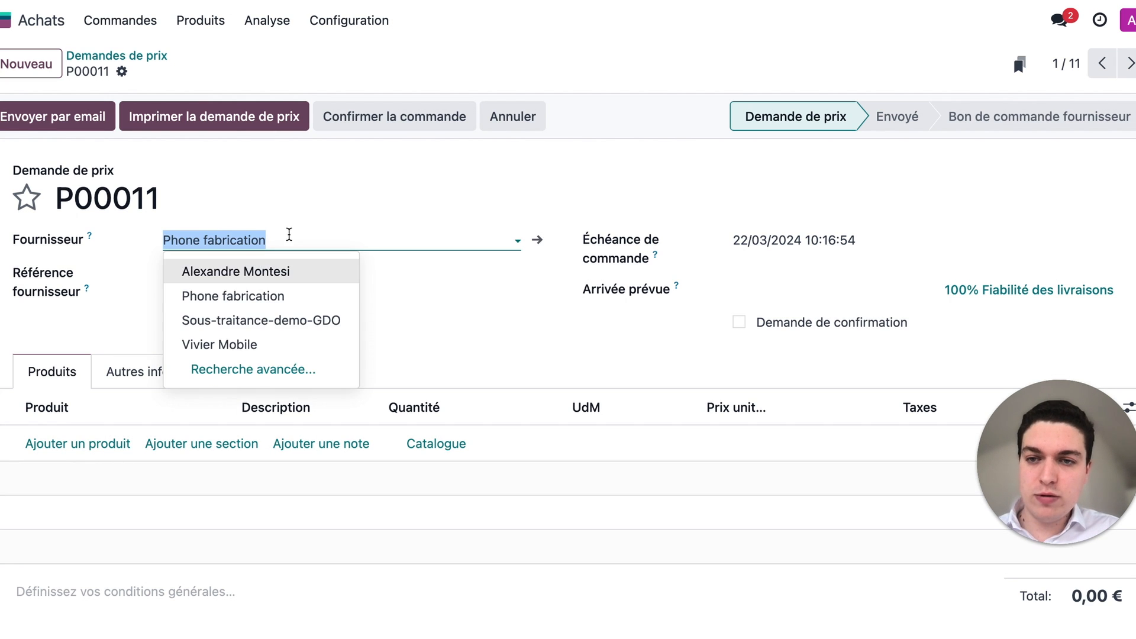
{"action": "left_click", "coordinate": [302, 294]}
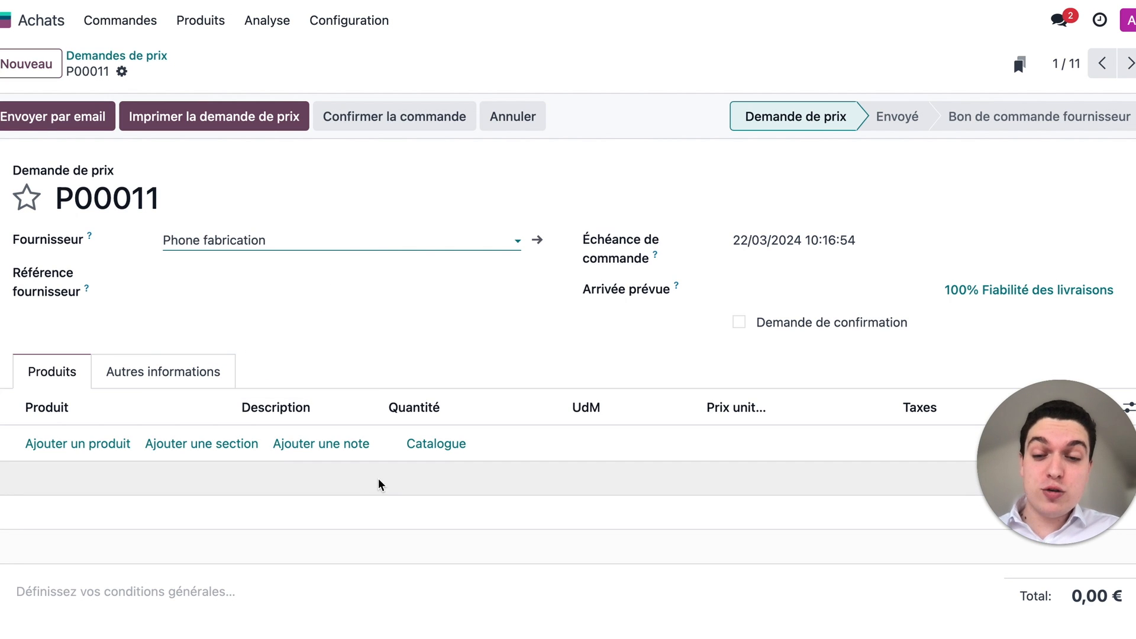
Add 5 units of Smartphone S MAX from the supplier's catalogue to the price request and confirm the order.
{"action": "left_click", "coordinate": [112, 453]}
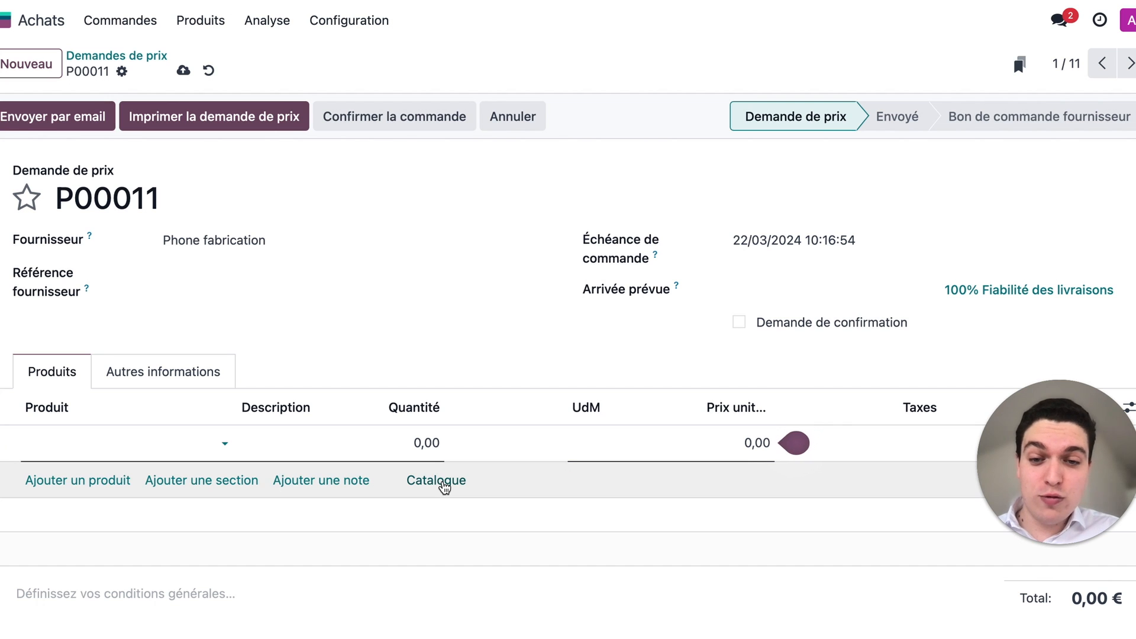
{"action": "left_click", "coordinate": [444, 485]}
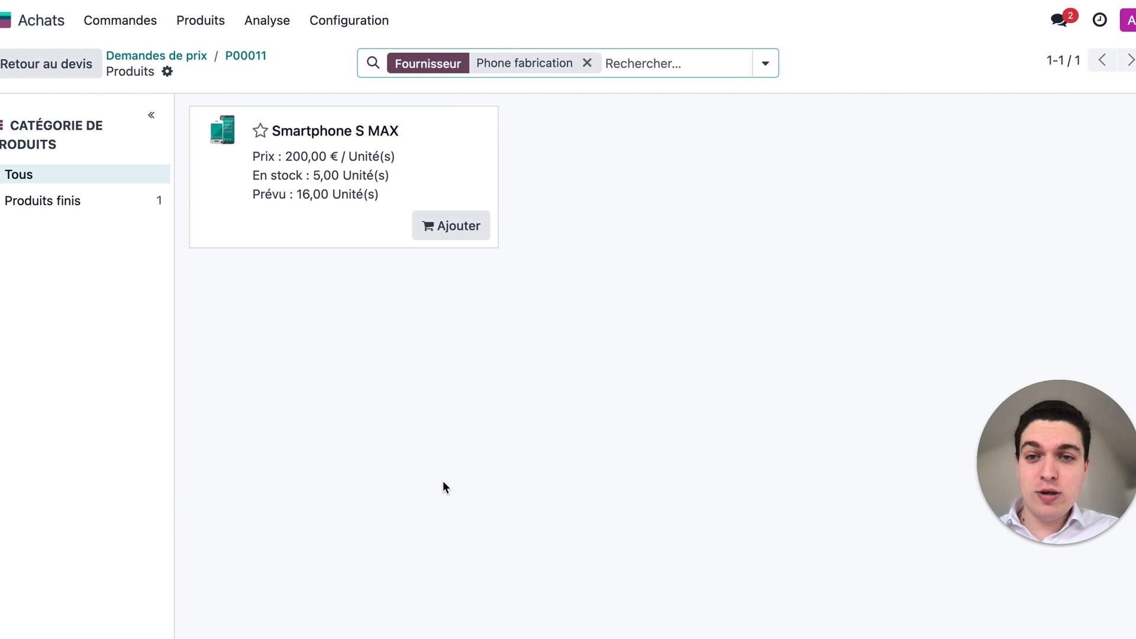
{"action": "left_click", "coordinate": [458, 240]}
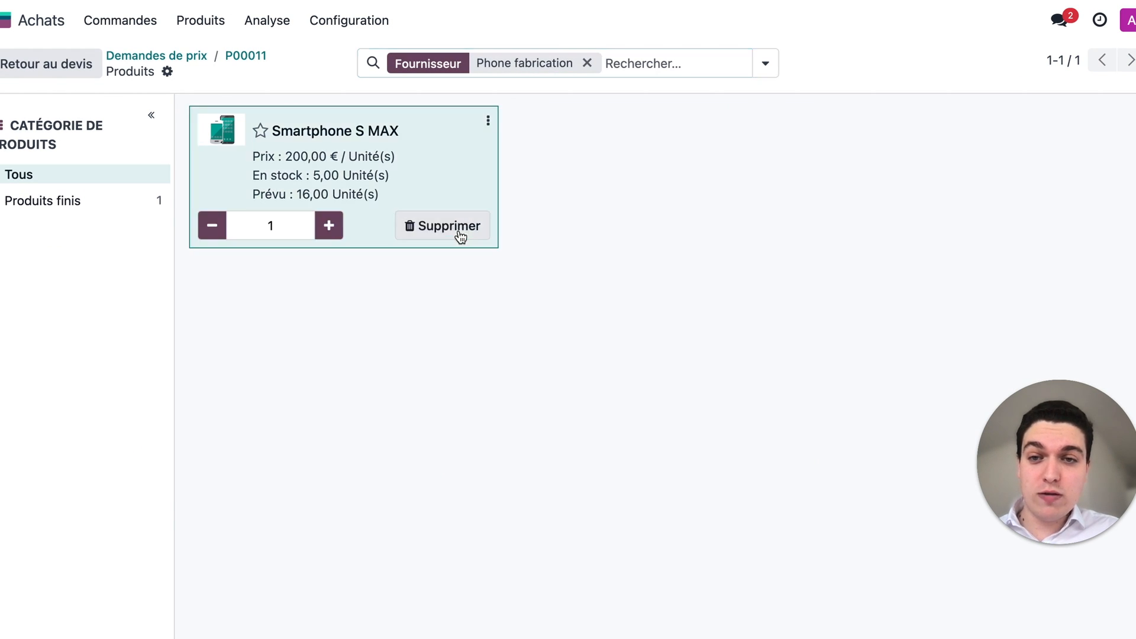
{"action": "left_click", "coordinate": [331, 227]}
{"action": "left_click", "coordinate": [330, 227]}
{"action": "left_click", "coordinate": [330, 226]}
{"action": "left_click", "coordinate": [330, 227]}
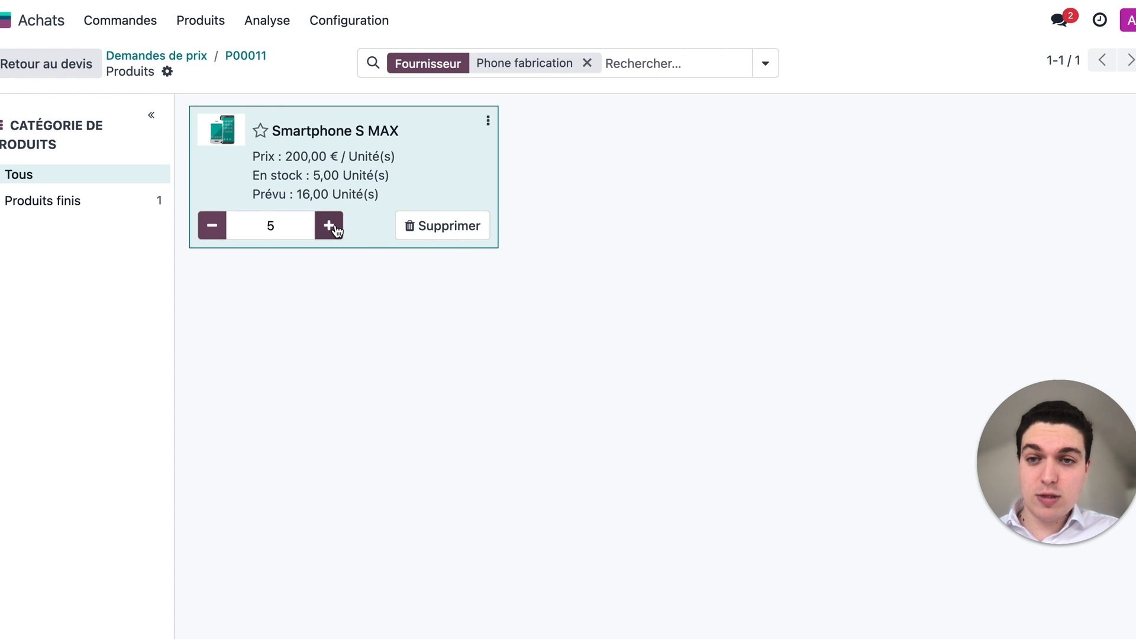
{"action": "left_click", "coordinate": [252, 61]}
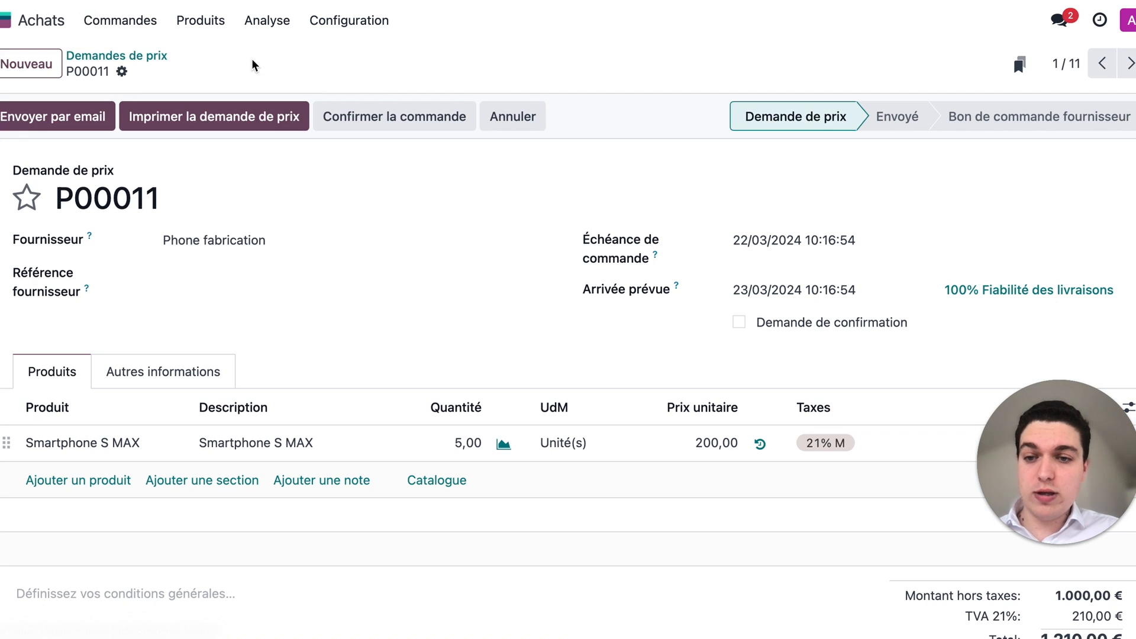
{"action": "left_click", "coordinate": [406, 125]}
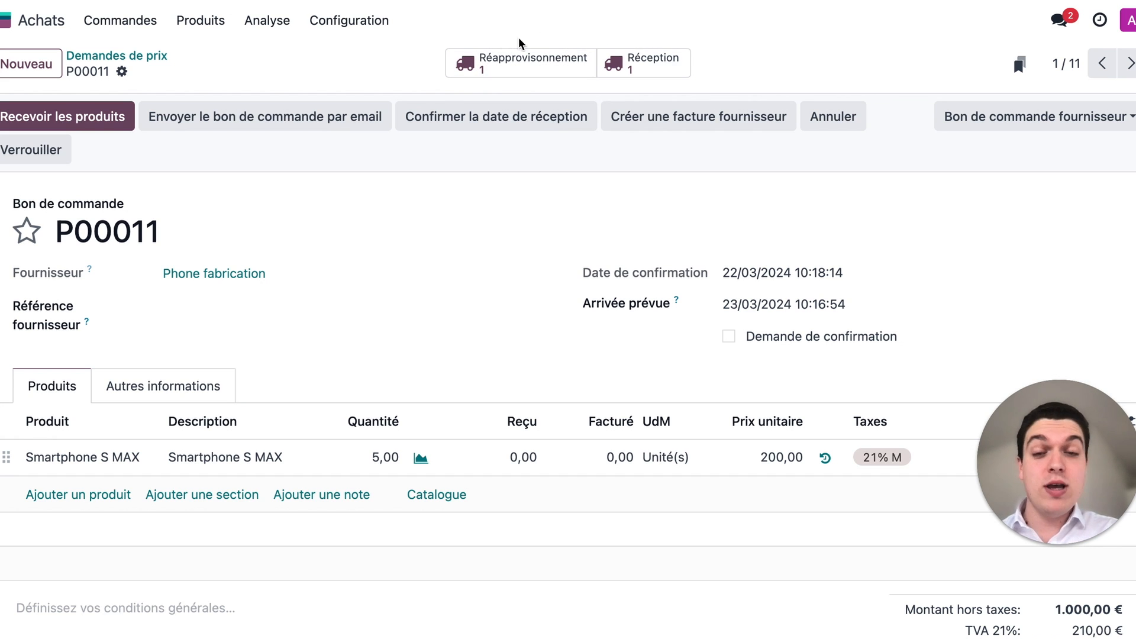
Review the Ecran serial numbers and Processeur lots on the order's subcontractor resupply transfer, and validate the transfer.
{"action": "left_click", "coordinate": [512, 56]}
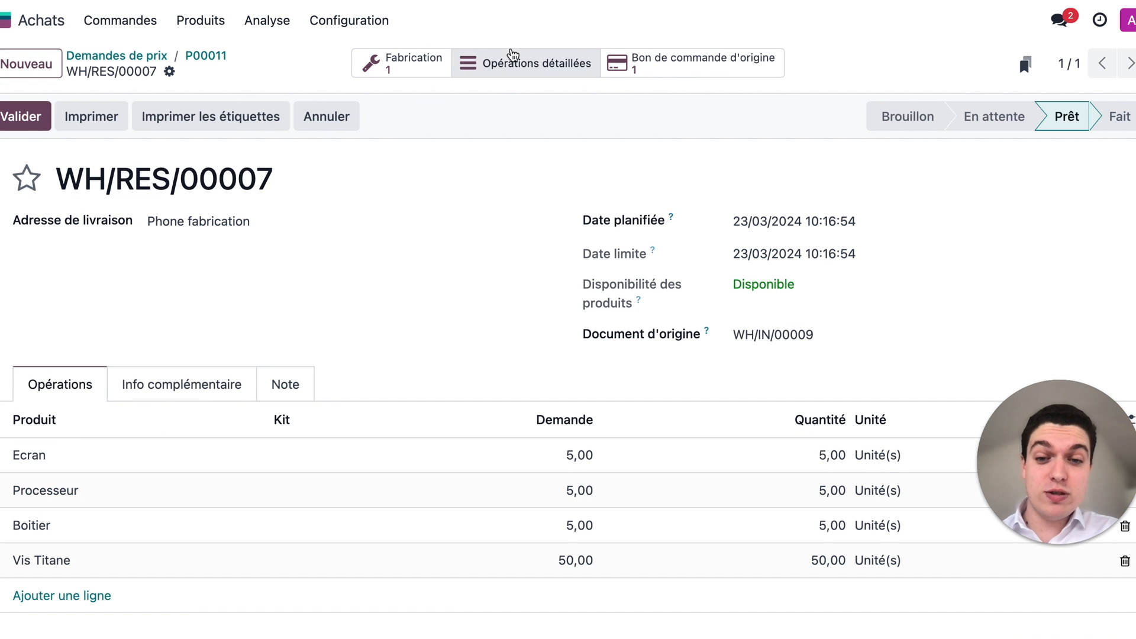
{"action": "scroll", "coordinate": [435, 267], "scroll_direction": "down", "scroll_amount": 1}
{"action": "scroll", "coordinate": [432, 276], "scroll_direction": "down", "scroll_amount": 5}
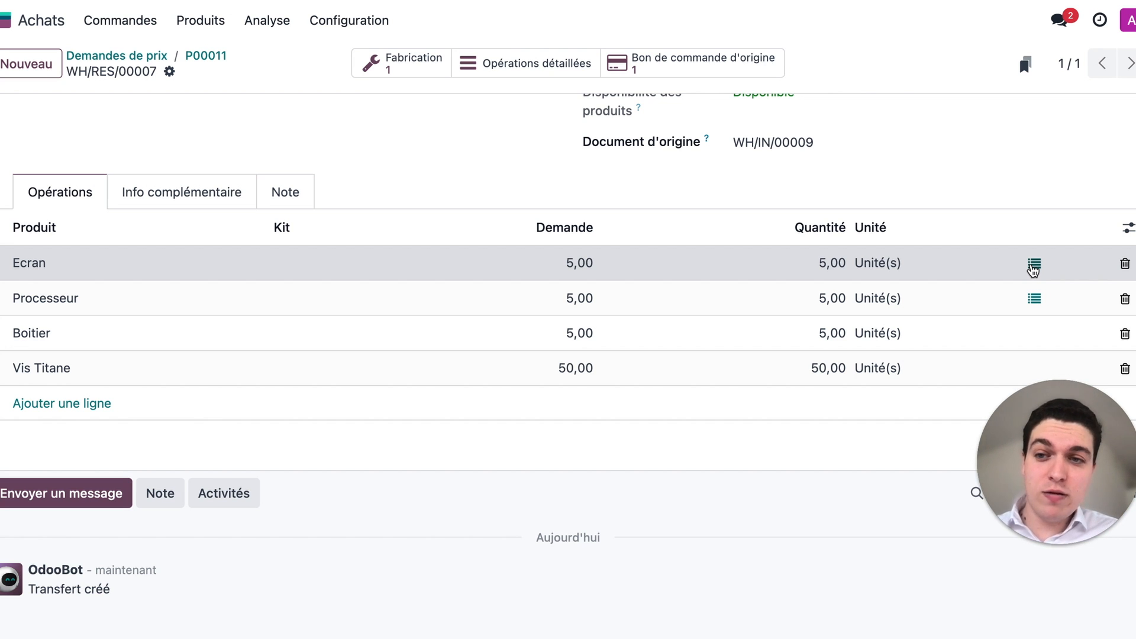
{"action": "left_click", "coordinate": [1034, 265]}
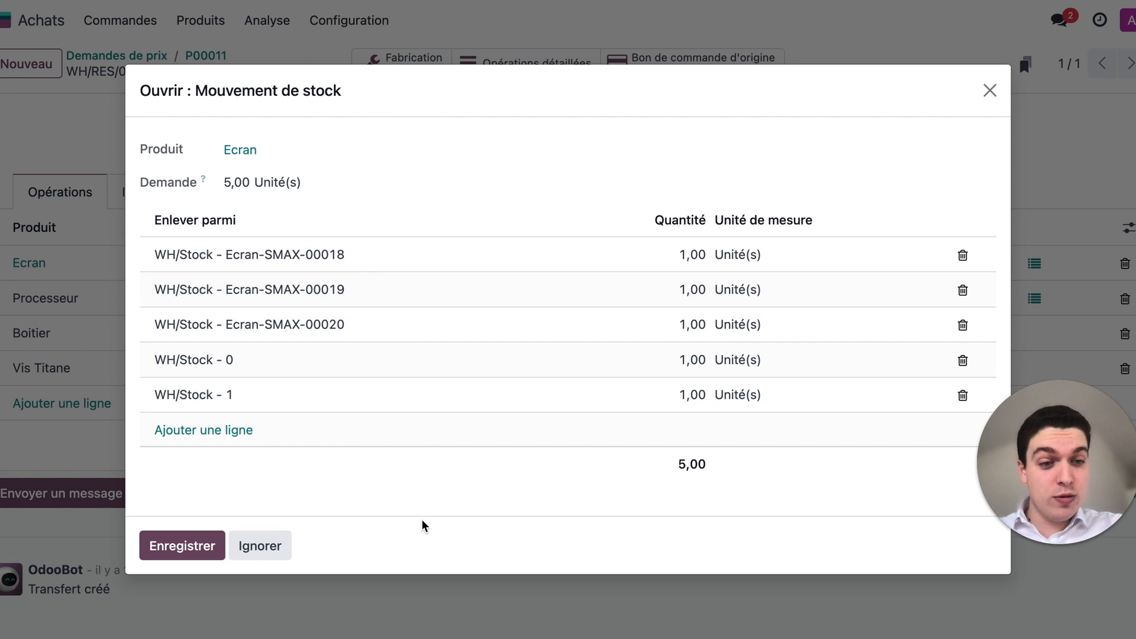
{"action": "left_click", "coordinate": [184, 551]}
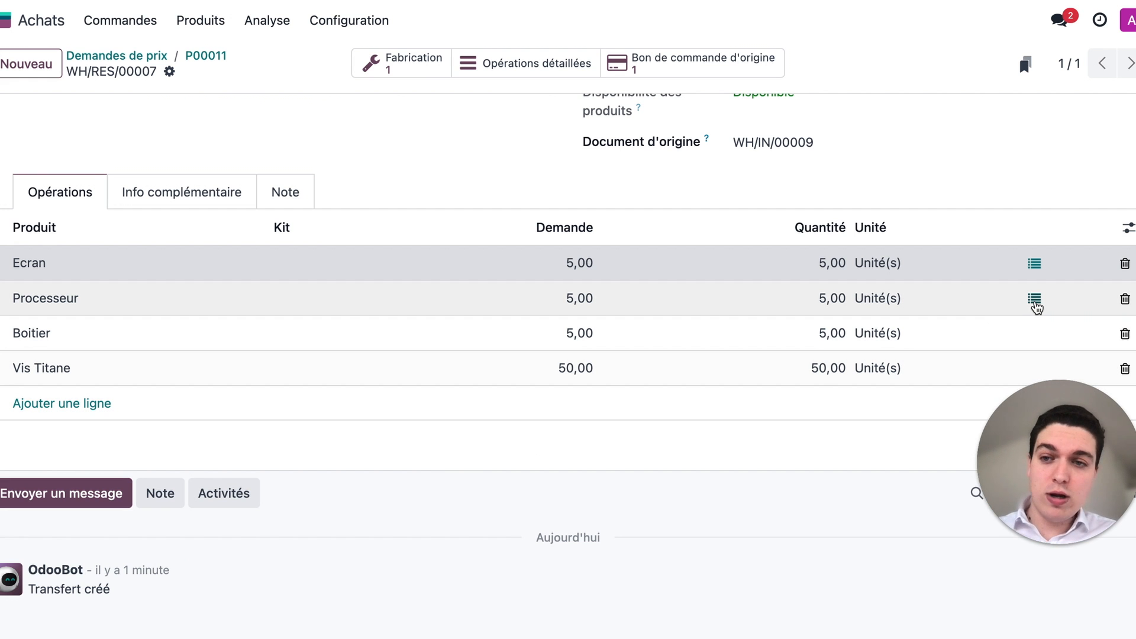
{"action": "left_click", "coordinate": [1035, 299]}
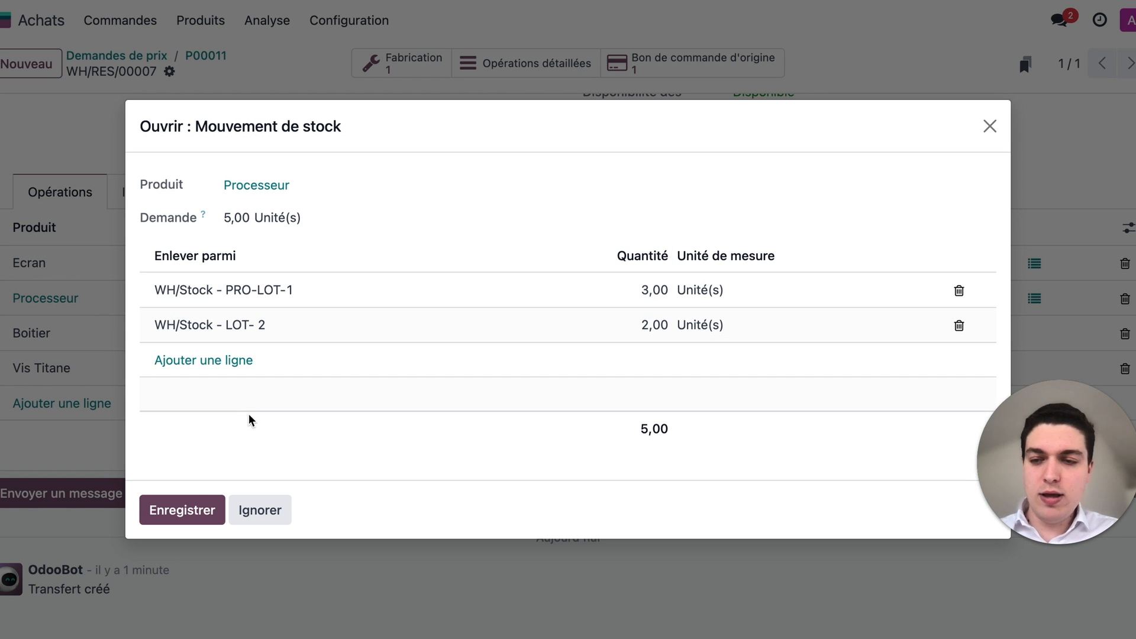
{"action": "left_click", "coordinate": [194, 517]}
{"action": "scroll", "coordinate": [530, 408], "scroll_direction": "up", "scroll_amount": 5}
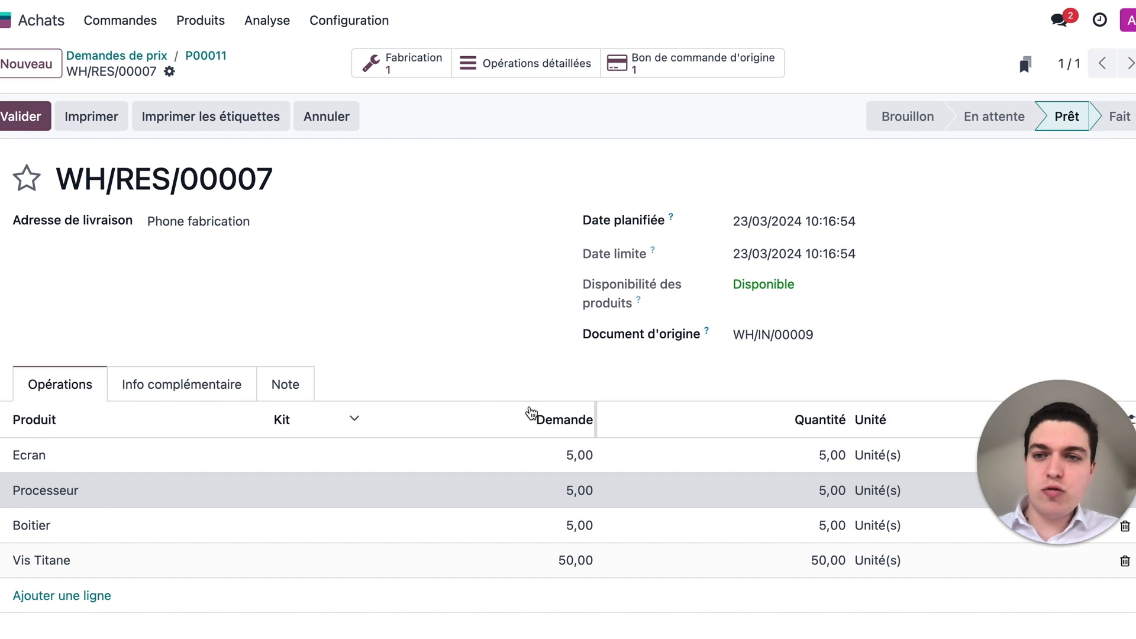
{"action": "left_click", "coordinate": [24, 126]}
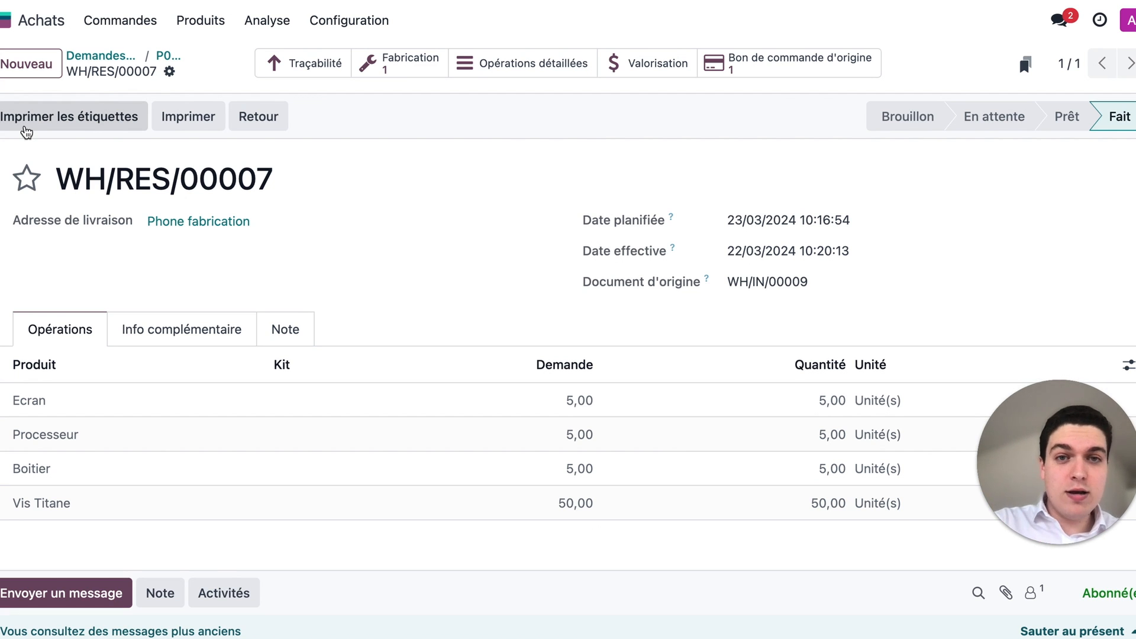
Switch to the Contacts app, open the Phone fabrication company record and start granting it portal access.
{"action": "left_click", "coordinate": [10, 28]}
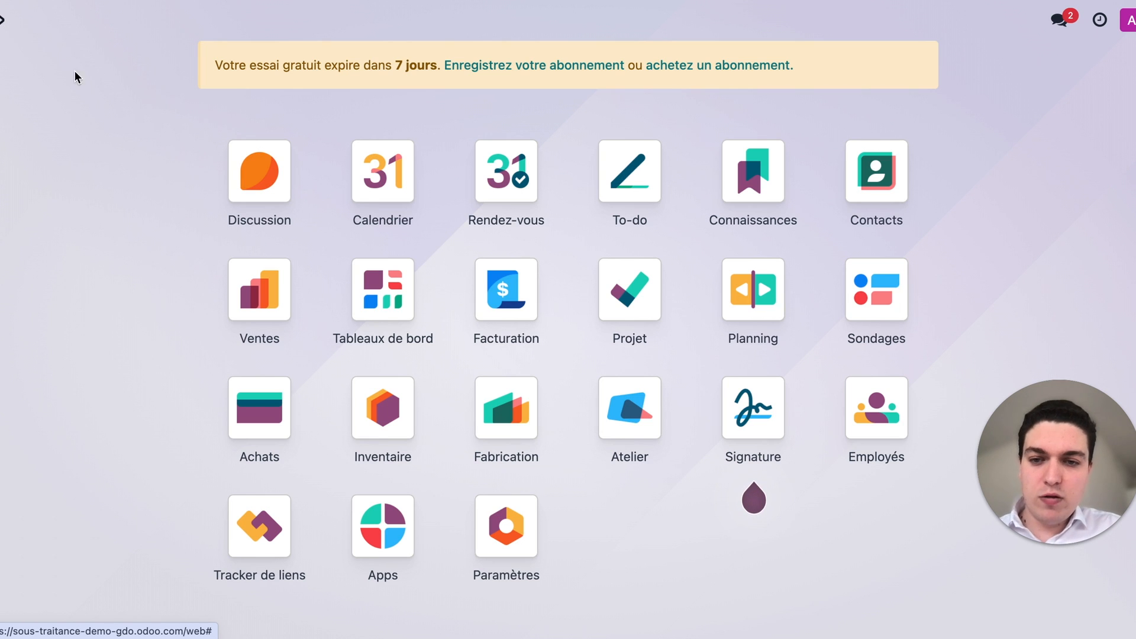
{"action": "left_click", "coordinate": [854, 182]}
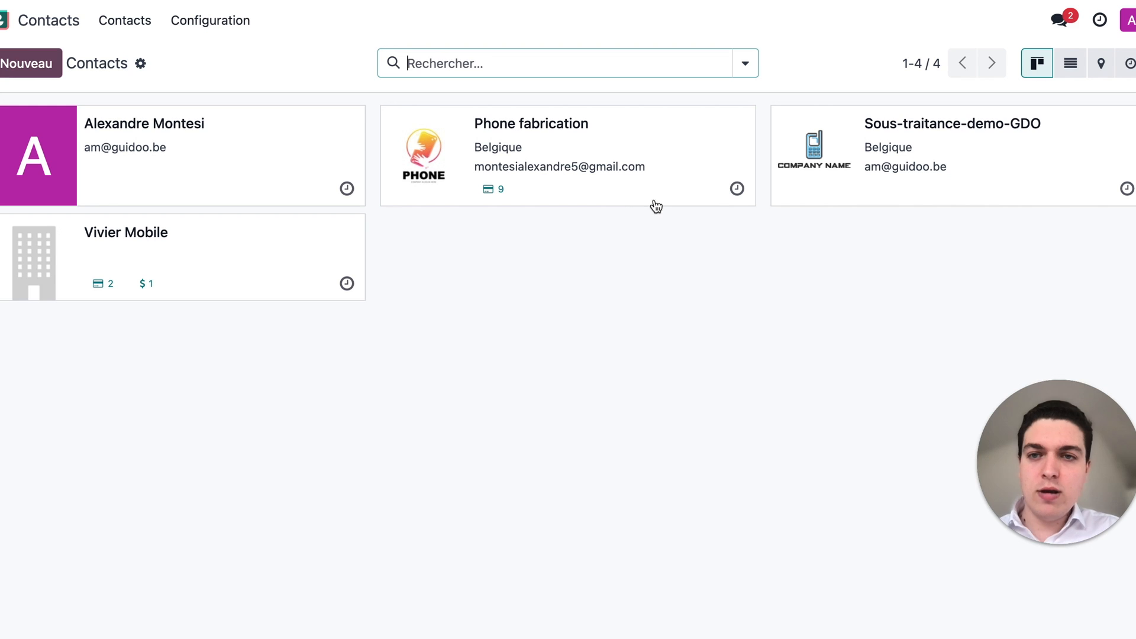
{"action": "left_click", "coordinate": [623, 140]}
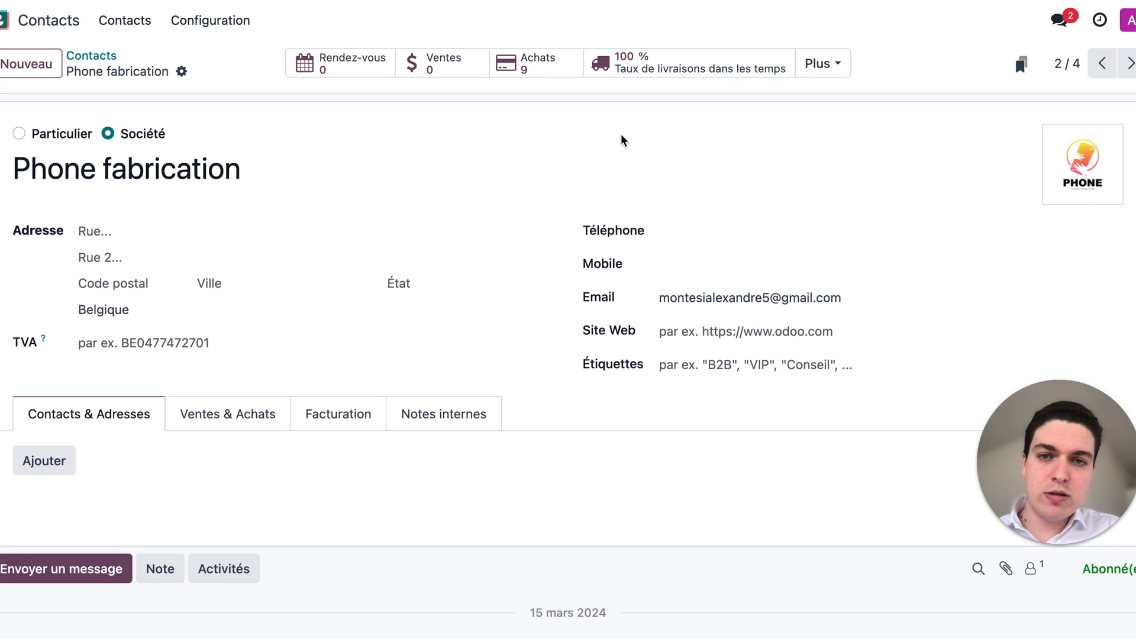
{"action": "left_click", "coordinate": [182, 72]}
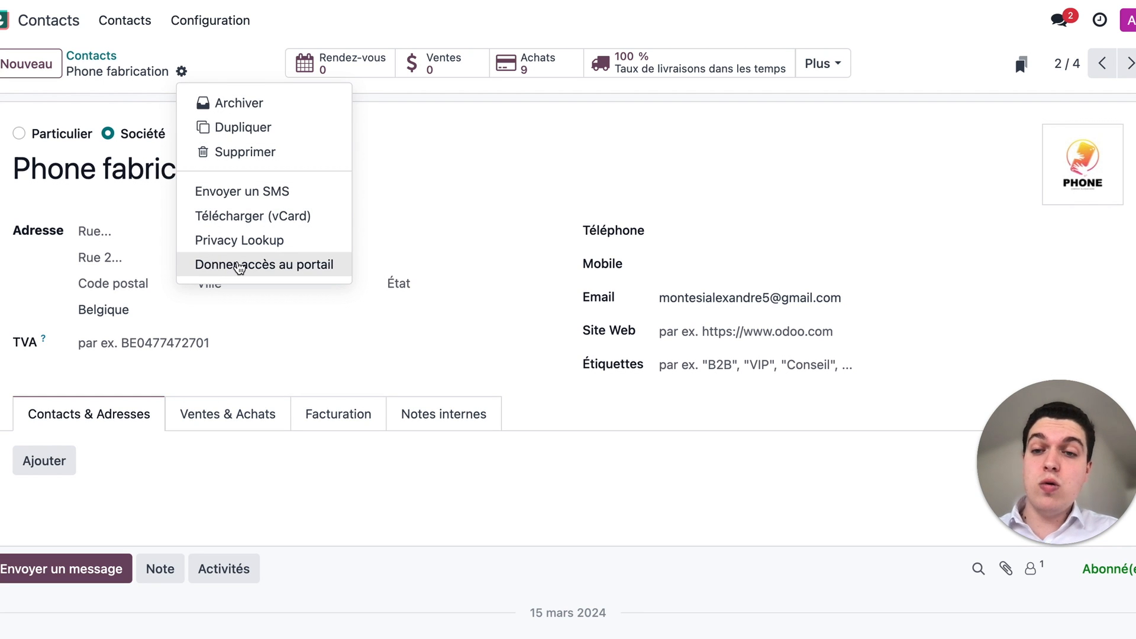
{"action": "left_click", "coordinate": [216, 268]}
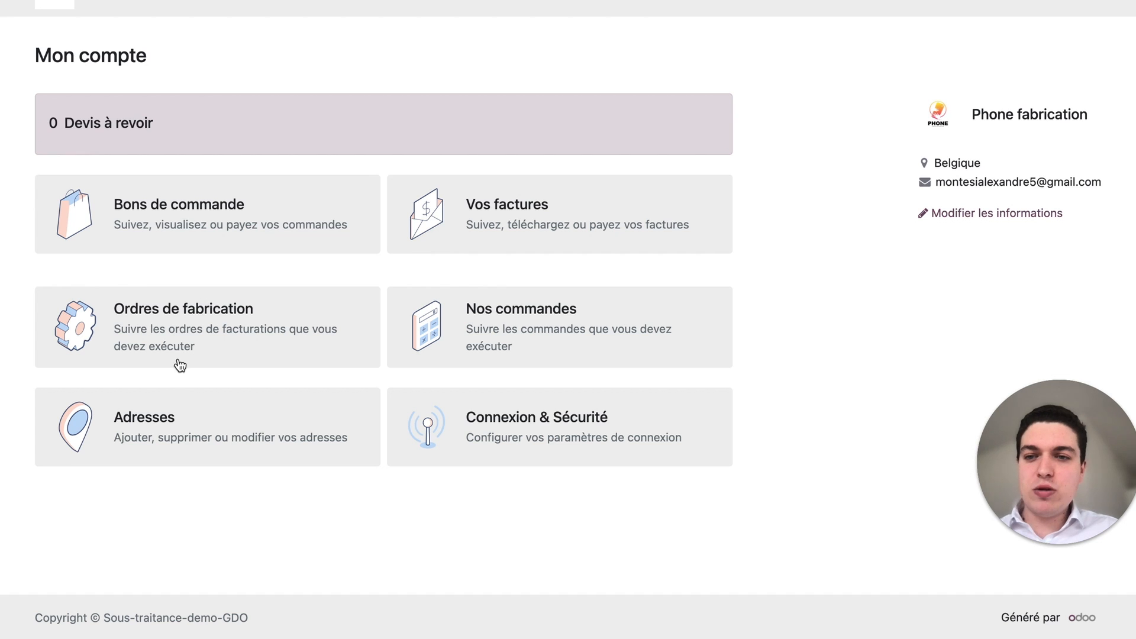
Open production order WH/IN/00009 in the subcontractor portal and review the component serial numbers, lots and quantities for Smartphone S MAX.
{"action": "left_click", "coordinate": [186, 324]}
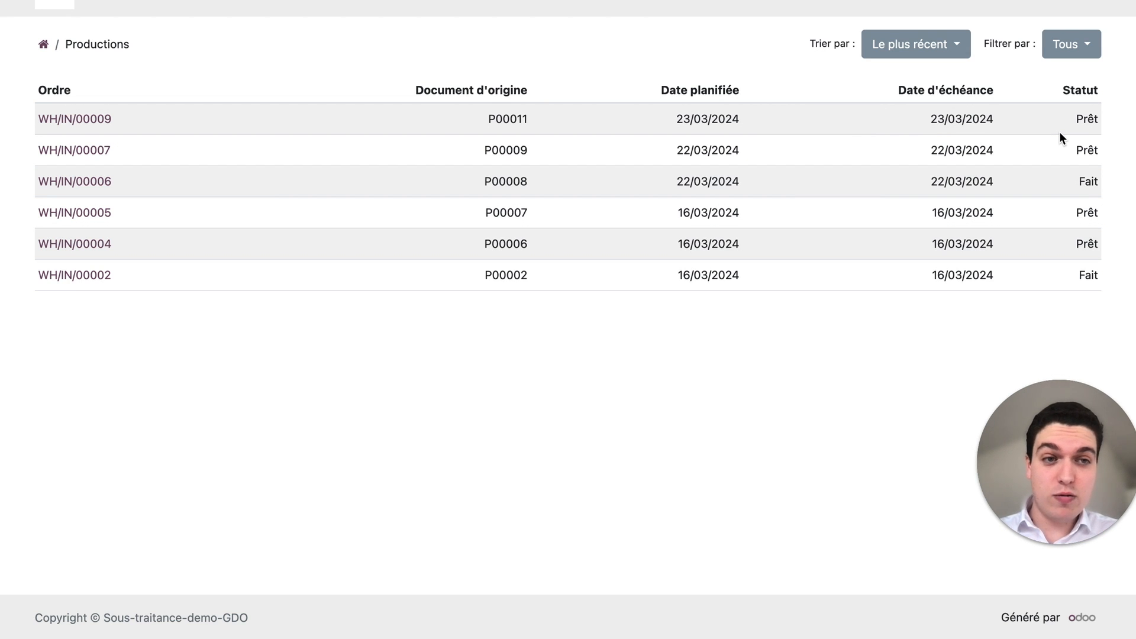
{"action": "left_click", "coordinate": [104, 121]}
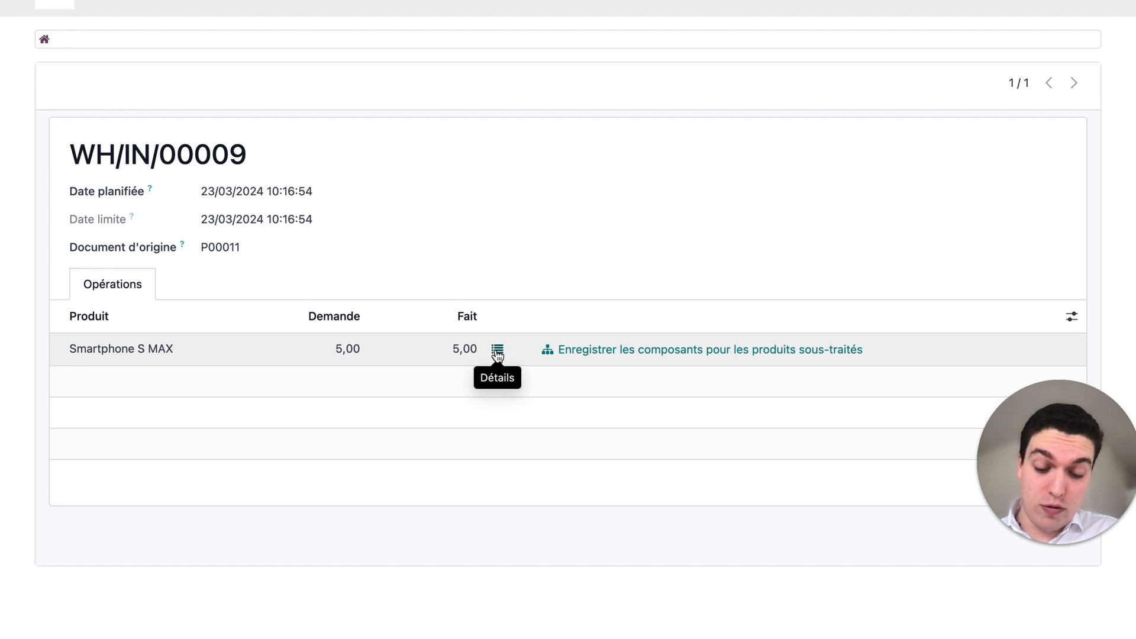
{"action": "left_click", "coordinate": [497, 353]}
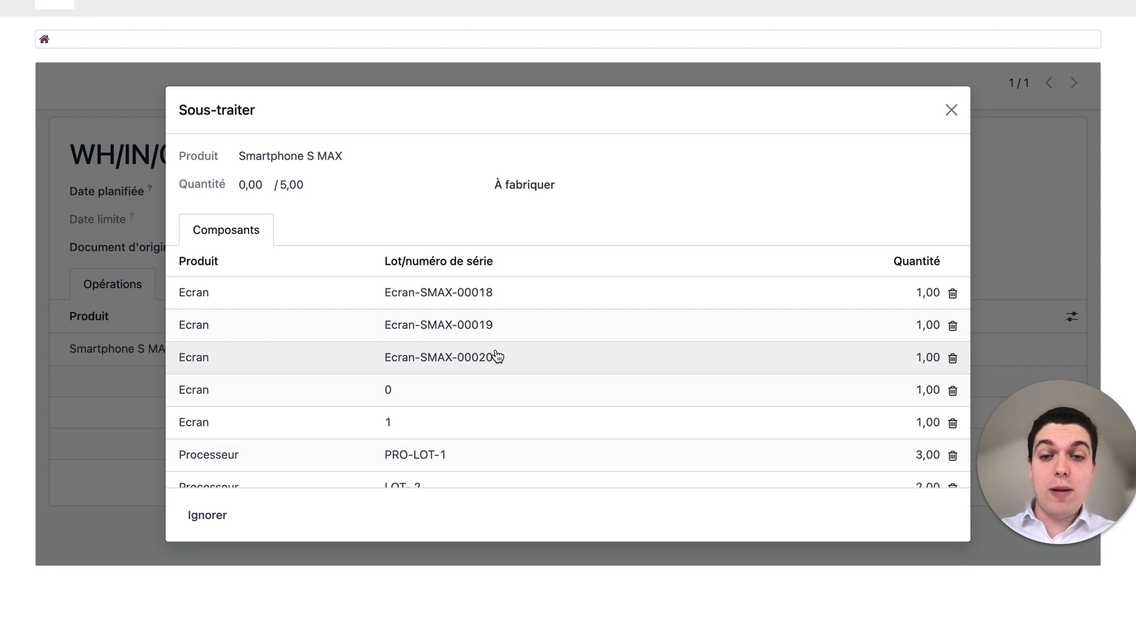
{"action": "scroll", "coordinate": [498, 355], "scroll_direction": "down", "scroll_amount": 5}
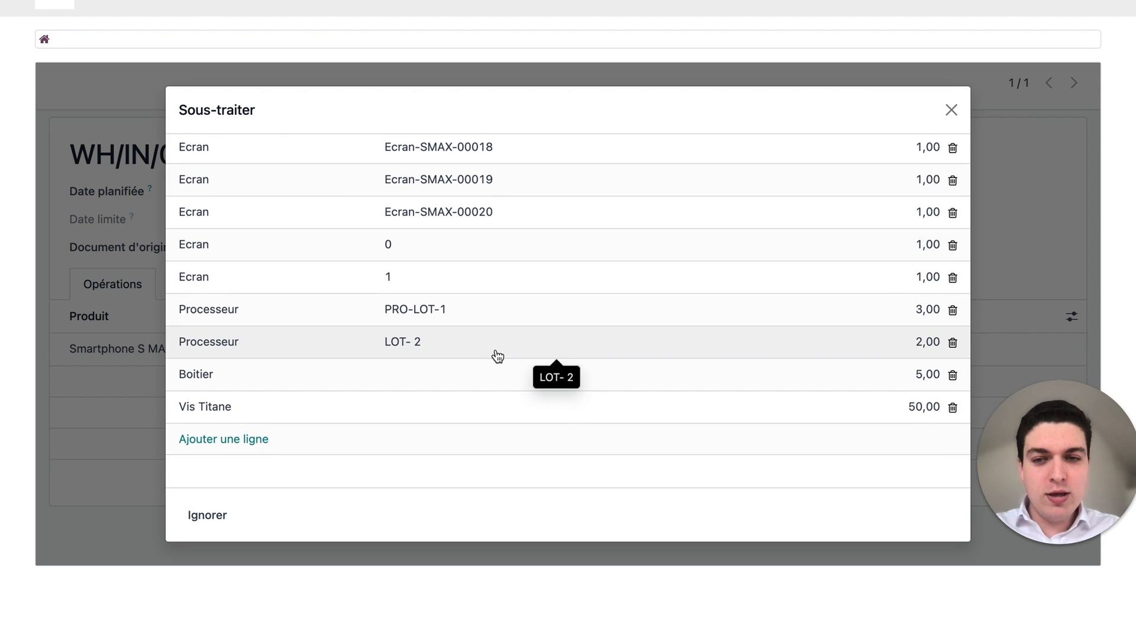
{"action": "scroll", "coordinate": [498, 355], "scroll_direction": "up", "scroll_amount": 3}
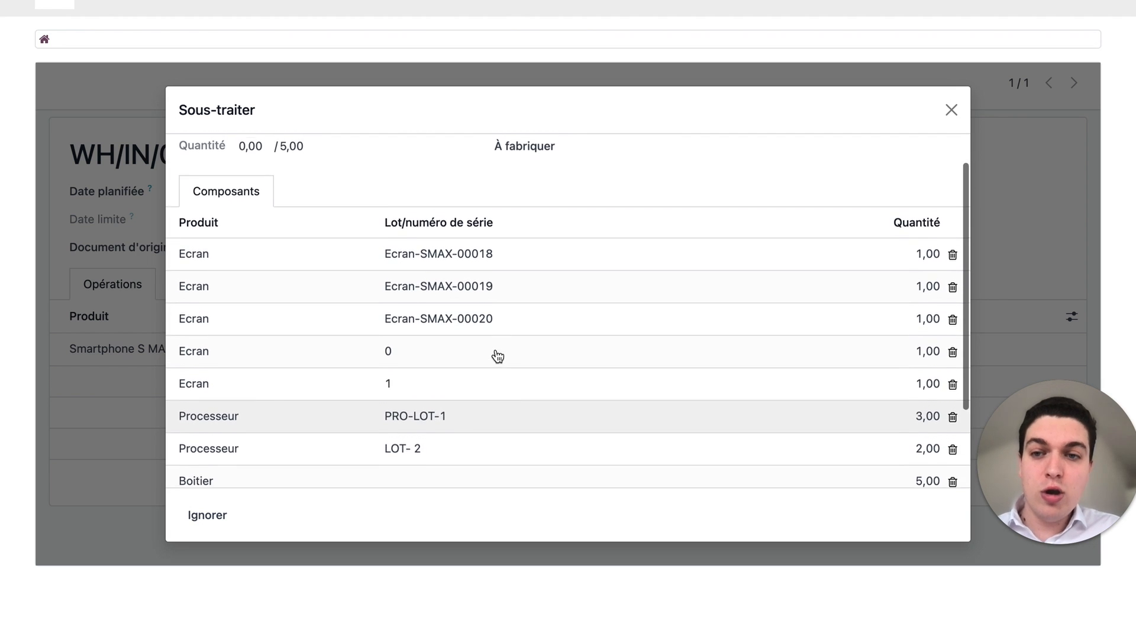
{"action": "scroll", "coordinate": [497, 355], "scroll_direction": "down", "scroll_amount": 2}
{"action": "scroll", "coordinate": [574, 371], "scroll_direction": "down", "scroll_amount": 2}
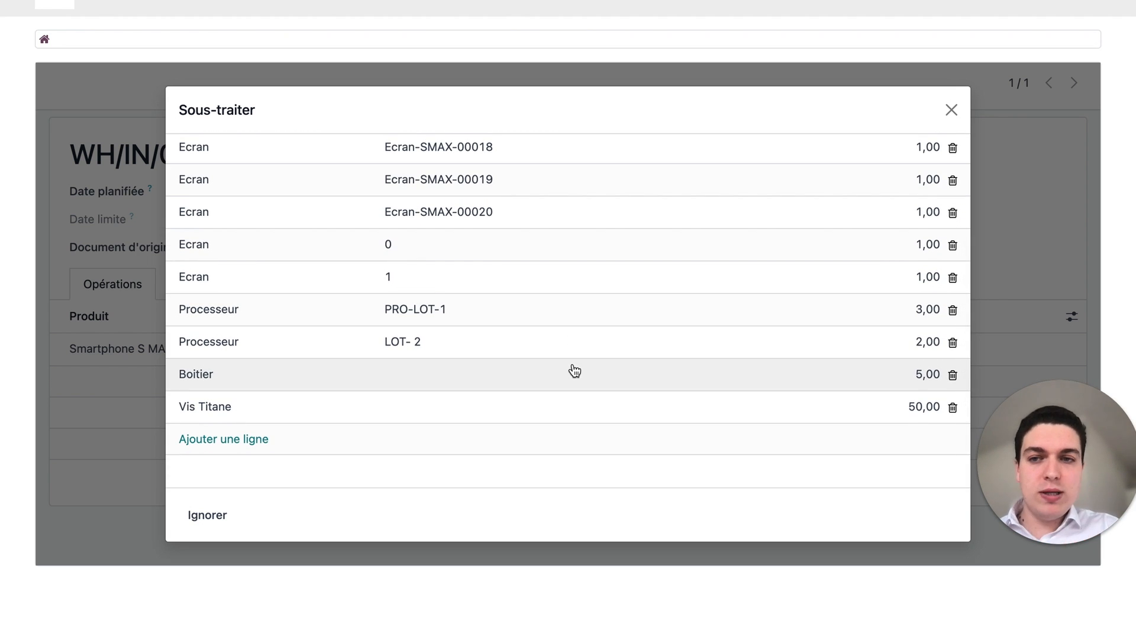
{"action": "scroll", "coordinate": [574, 371], "scroll_direction": "up", "scroll_amount": 5}
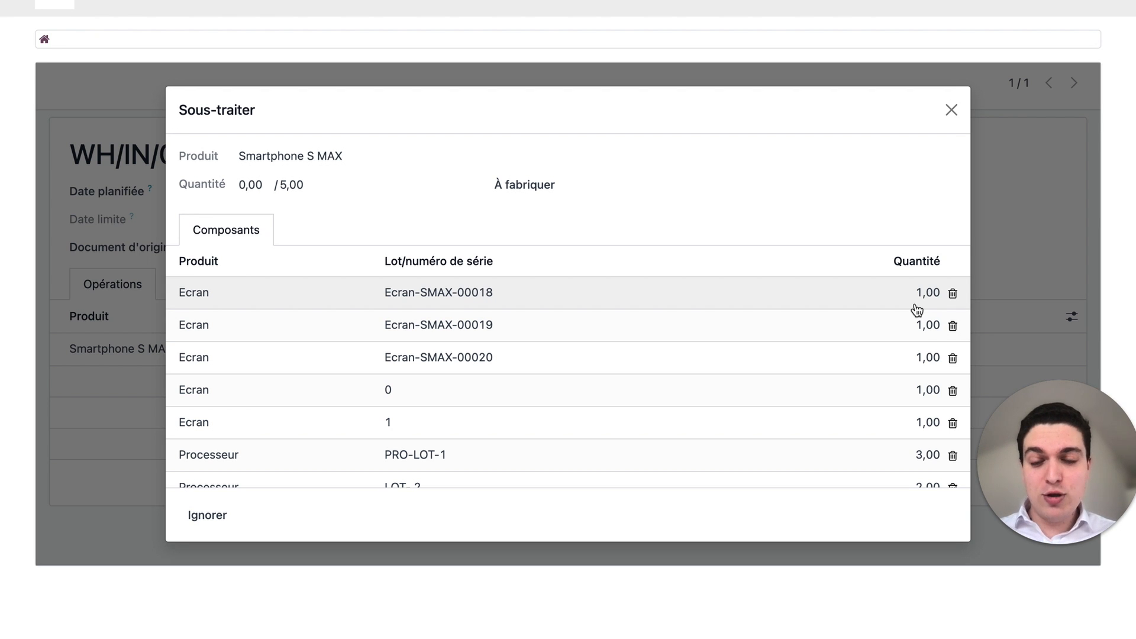
Try adding an extra Processeur line to the subcontracted component list, and delete that line.
{"action": "scroll", "coordinate": [917, 310], "scroll_direction": "down", "scroll_amount": 3}
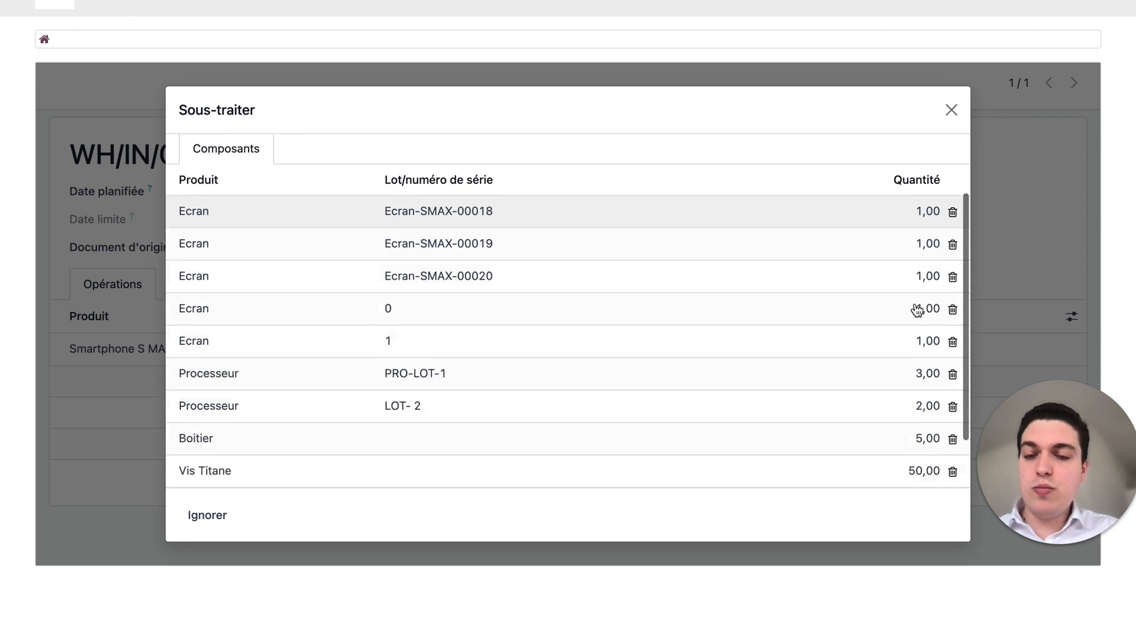
{"action": "left_click", "coordinate": [264, 438]}
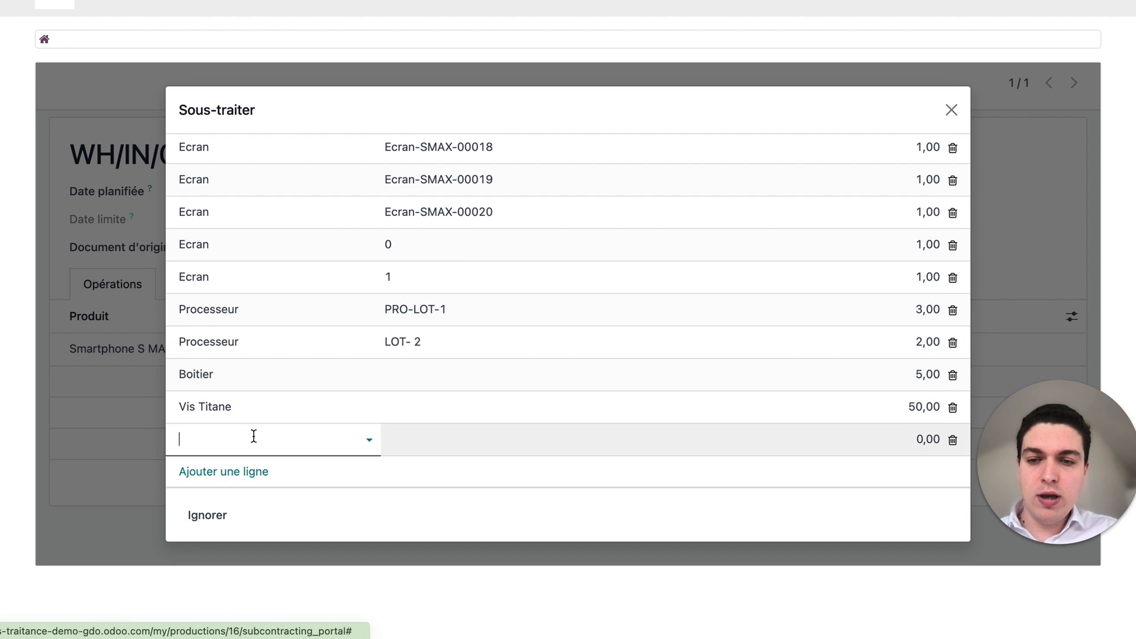
{"action": "left_click", "coordinate": [329, 437]}
{"action": "left_click", "coordinate": [301, 367]}
{"action": "left_click", "coordinate": [444, 441]}
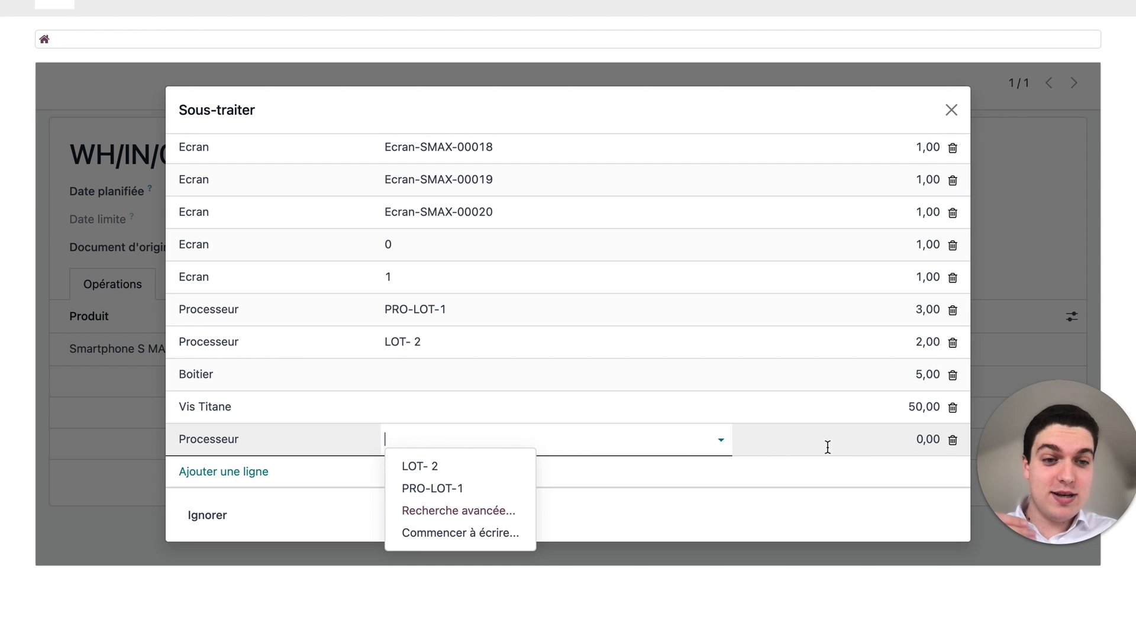
{"action": "left_click", "coordinate": [859, 454]}
{"action": "left_click", "coordinate": [953, 442]}
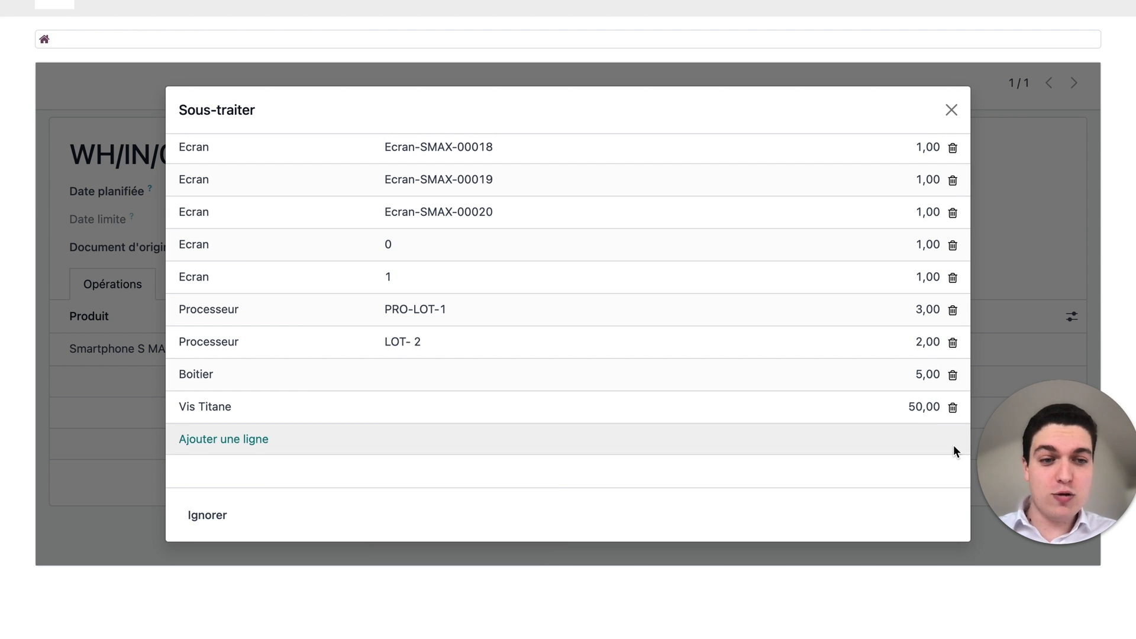
Set the produced quantity of Smartphone S MAX to 5 and record the production.
{"action": "scroll", "coordinate": [663, 394], "scroll_direction": "up", "scroll_amount": 5}
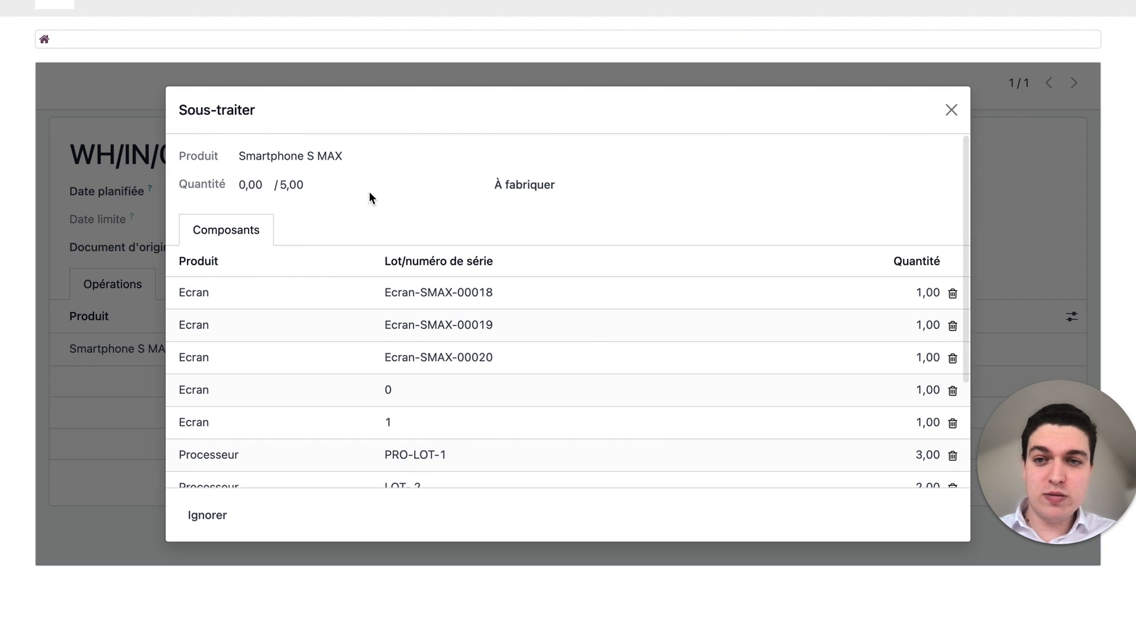
{"action": "left_click", "coordinate": [258, 184]}
{"action": "type", "text": "5"}
{"action": "left_click", "coordinate": [336, 198]}
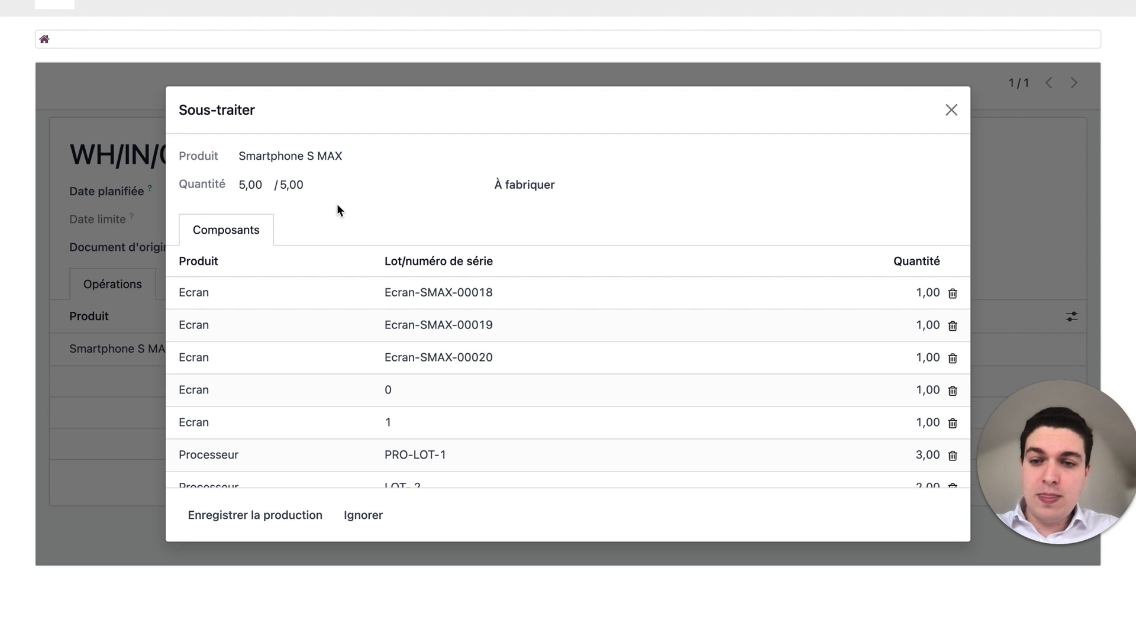
{"action": "left_click", "coordinate": [246, 519]}
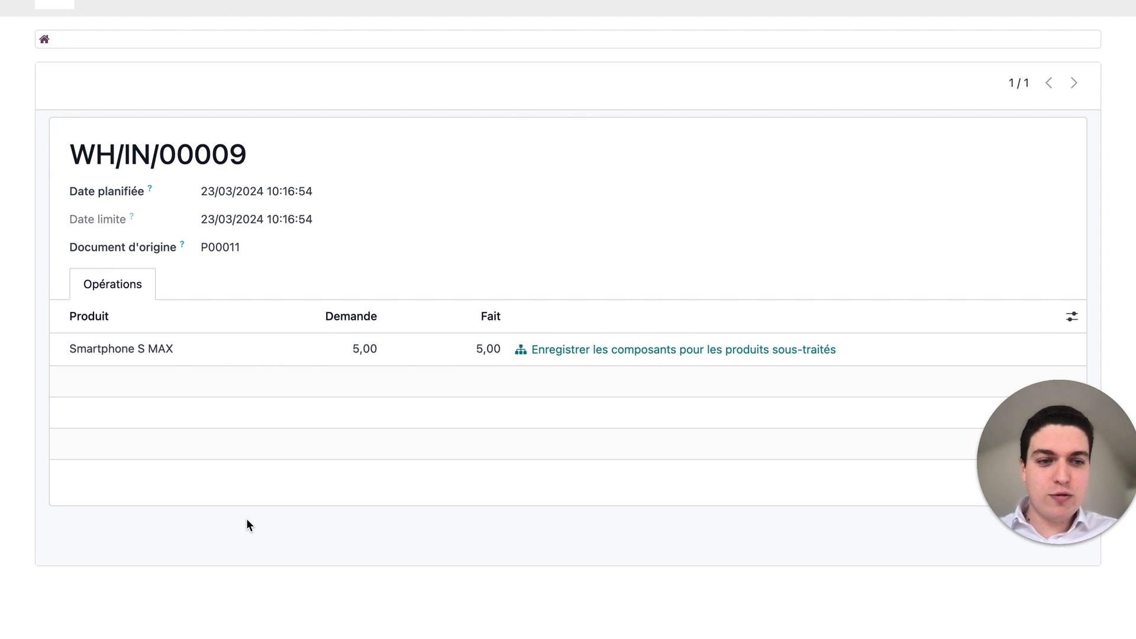
Leave the portal for the Inventaire app and open receipt WH/IN/00009 from Phone fabrication among the receipts to process.
{"action": "left_click", "coordinate": [43, 39]}
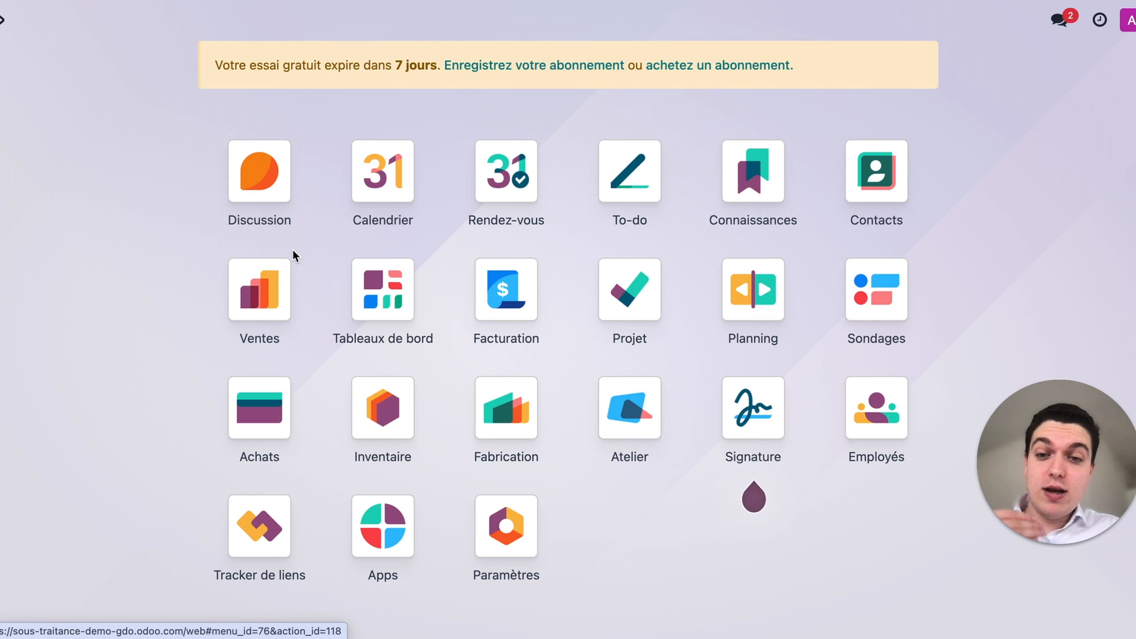
{"action": "left_click", "coordinate": [359, 409]}
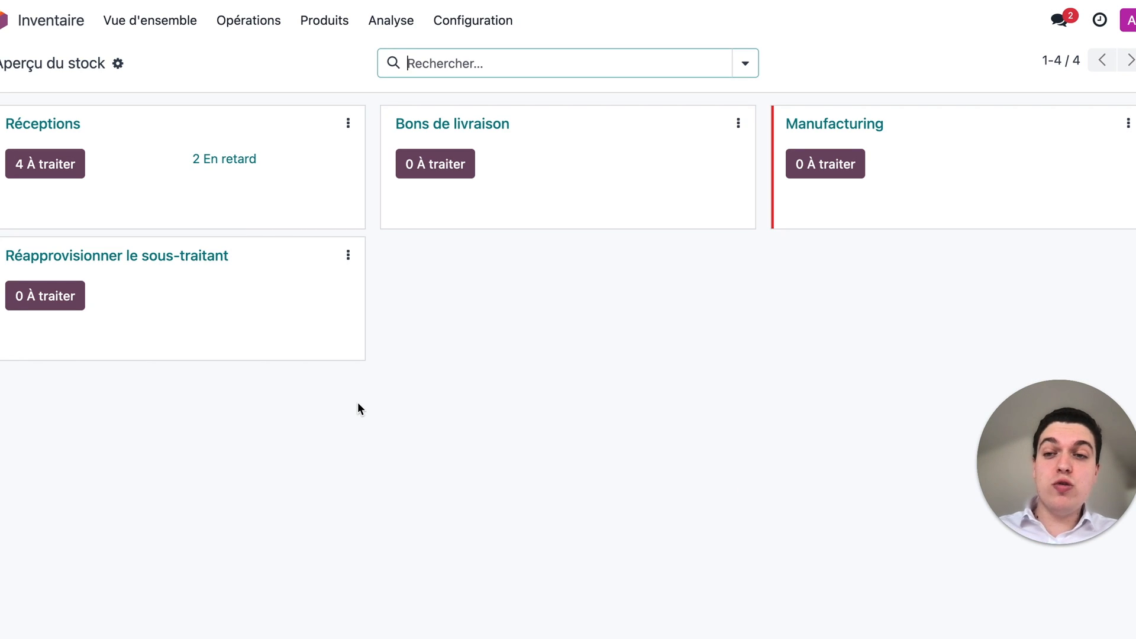
{"action": "left_click", "coordinate": [67, 166]}
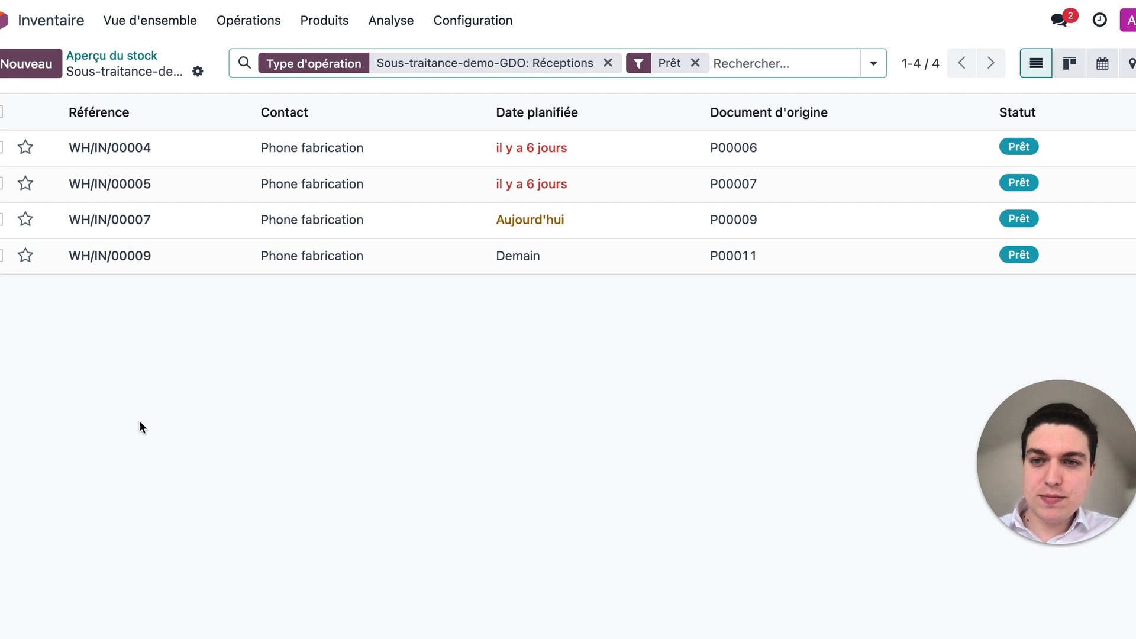
{"action": "left_click", "coordinate": [189, 256]}
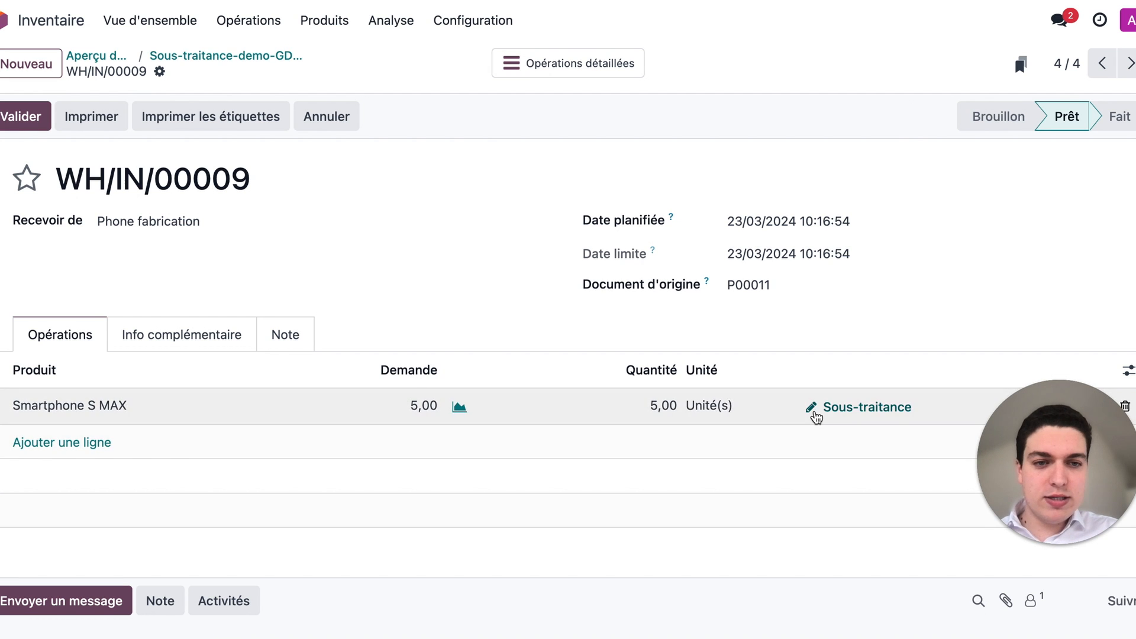
Review the raw materials consumed for Smartphone S MAX, including the Ecran serial numbers, and validate the receipt.
{"action": "left_click", "coordinate": [810, 408]}
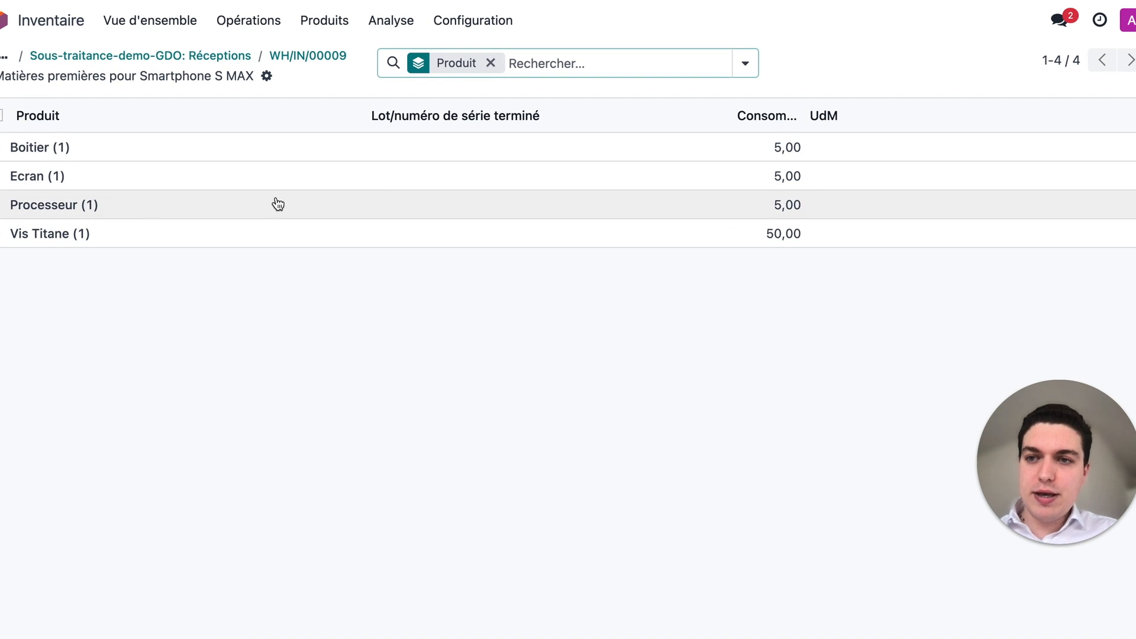
{"action": "left_click", "coordinate": [83, 148]}
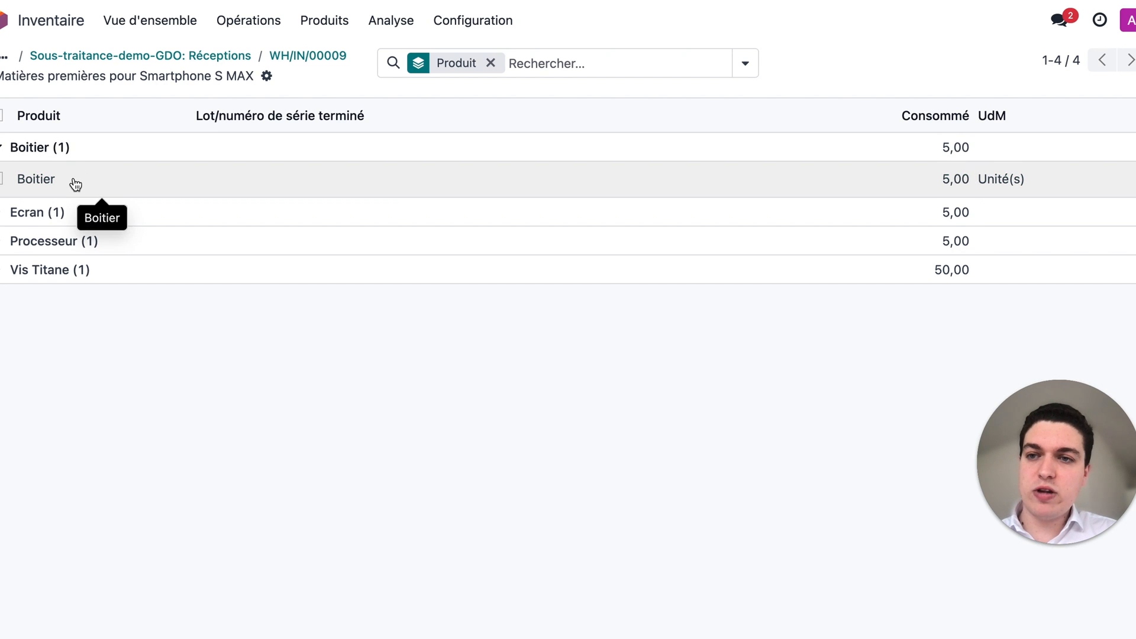
{"action": "left_click", "coordinate": [58, 213]}
{"action": "left_click", "coordinate": [62, 242]}
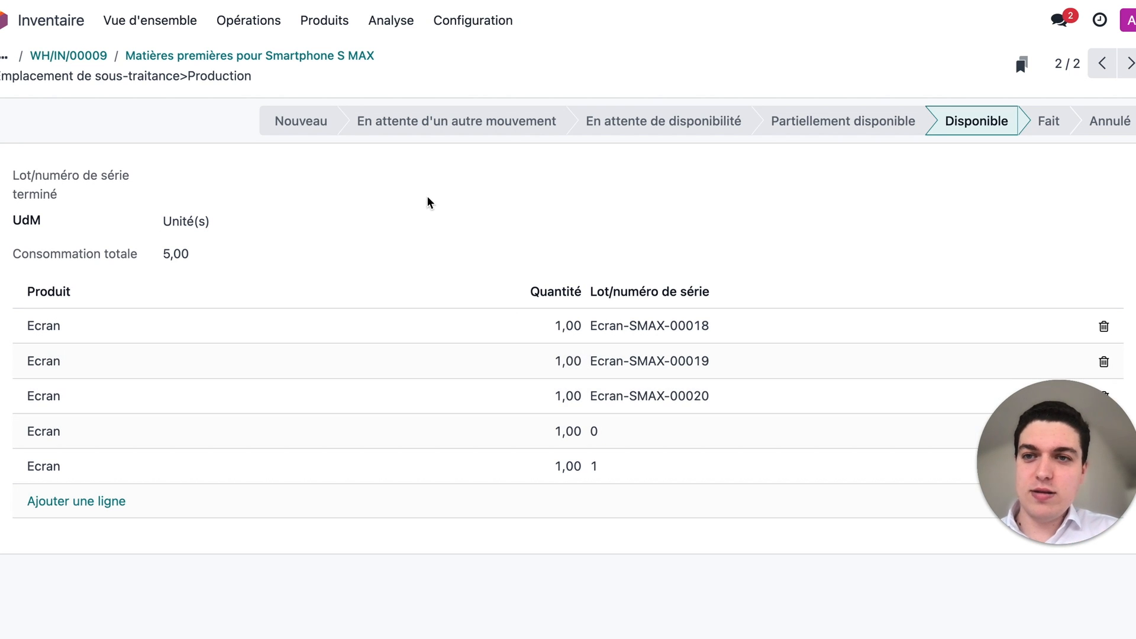
{"action": "left_click", "coordinate": [302, 58]}
{"action": "left_click", "coordinate": [276, 59]}
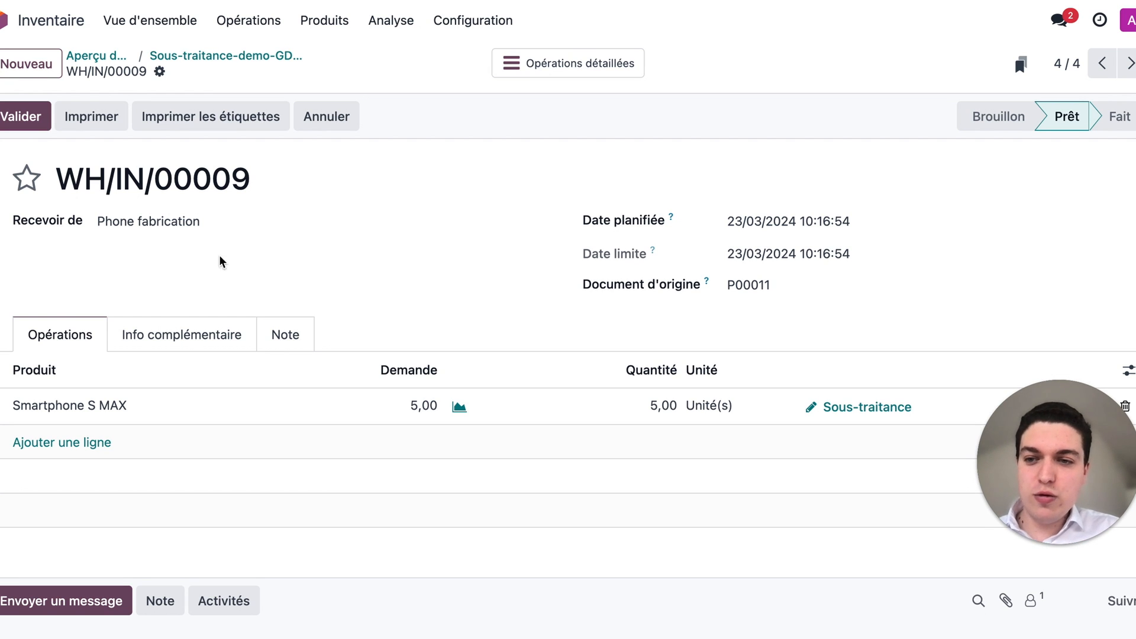
{"action": "left_click", "coordinate": [40, 129]}
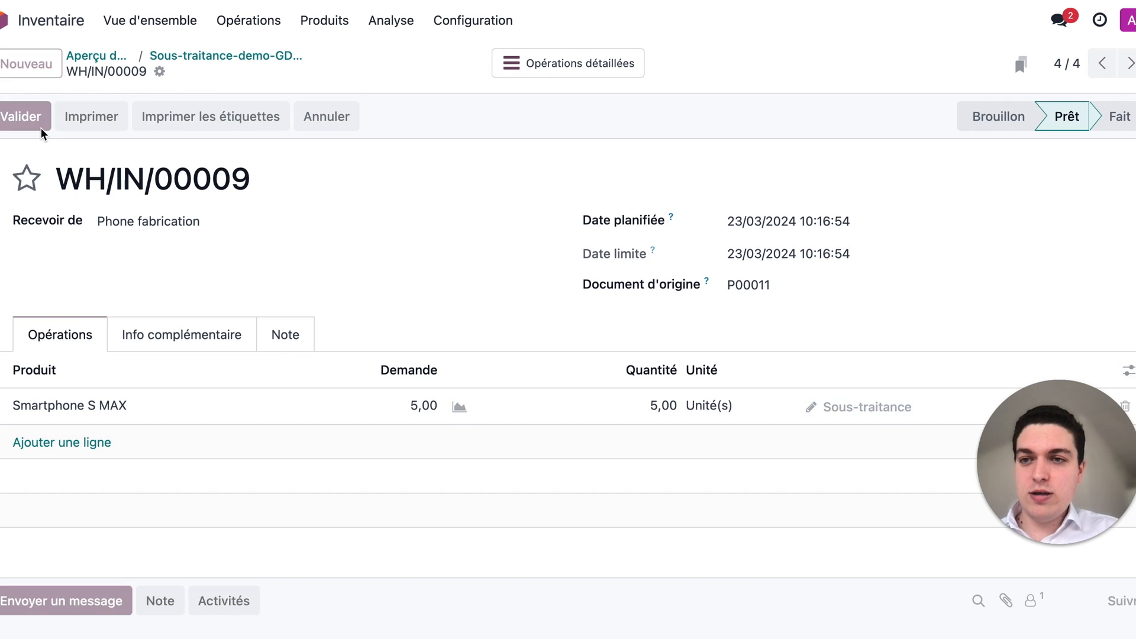